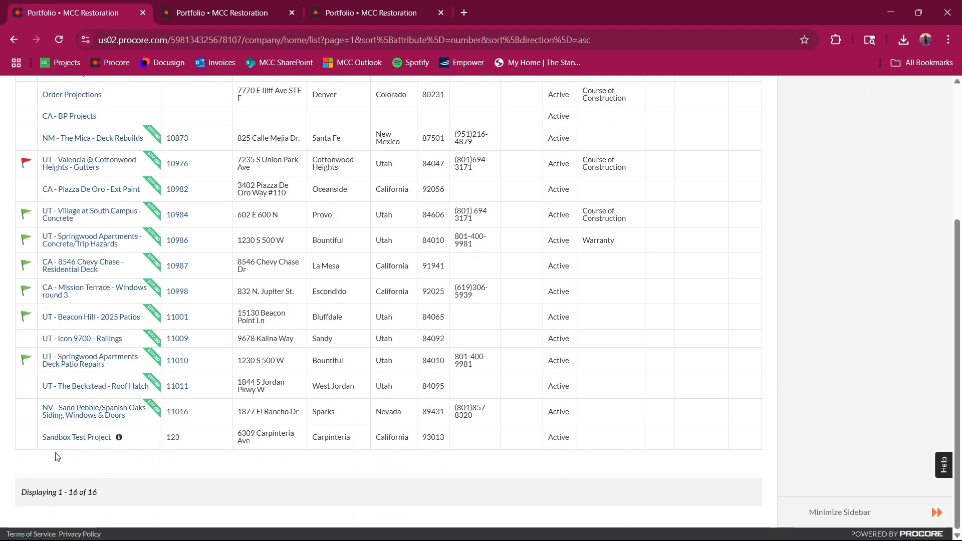
Step: Look through the portfolio's active projects and the list in the project picker
{"action": "scroll", "coordinate": [89, 451], "scroll_direction": "up", "scroll_amount": 1}
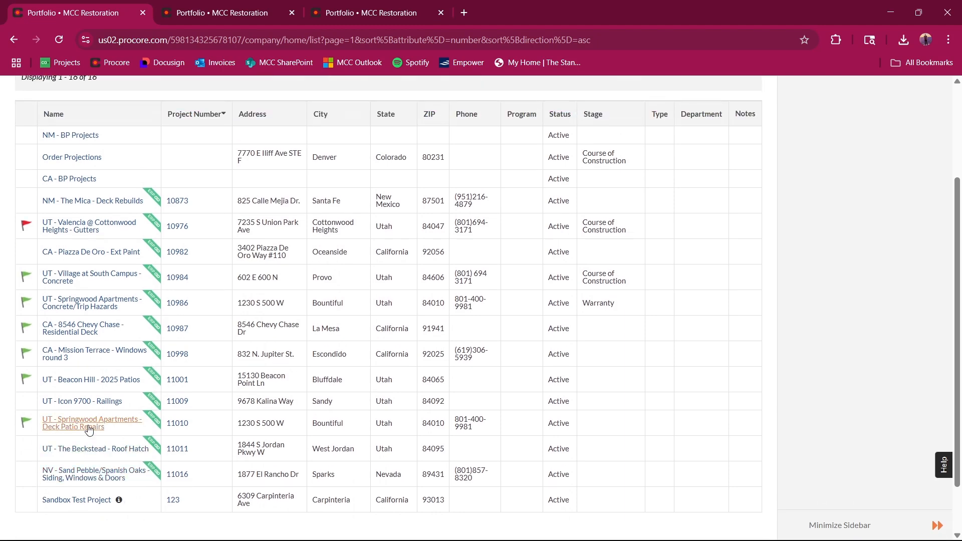
{"action": "scroll", "coordinate": [89, 430], "scroll_direction": "up", "scroll_amount": 2}
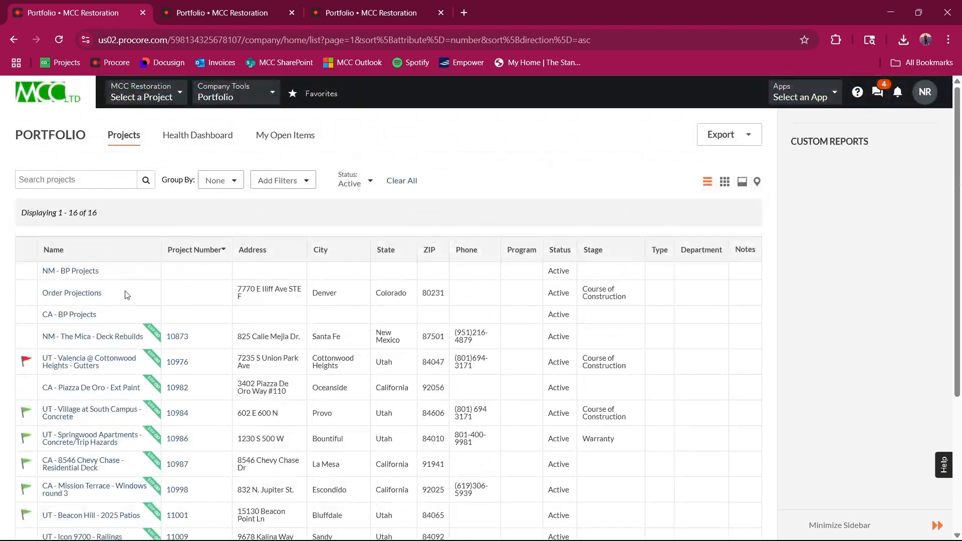
{"action": "scroll", "coordinate": [129, 247], "scroll_direction": "down", "scroll_amount": 1}
{"action": "scroll", "coordinate": [95, 457], "scroll_direction": "down", "scroll_amount": 2}
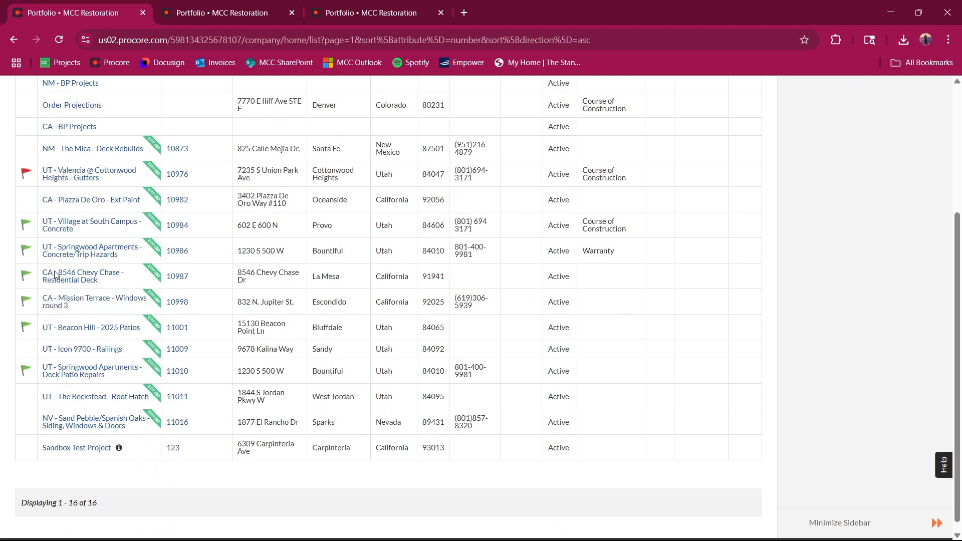
{"action": "scroll", "coordinate": [100, 404], "scroll_direction": "up", "scroll_amount": 1}
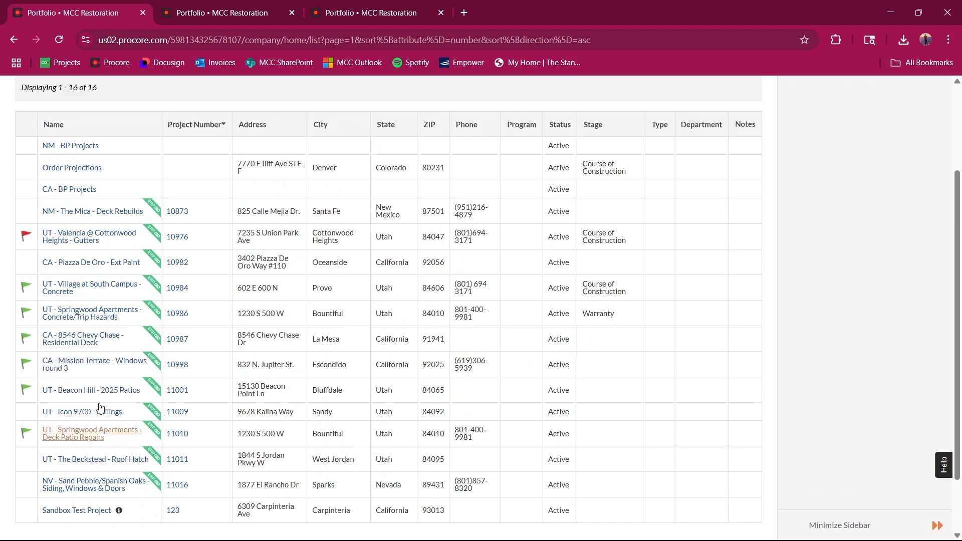
{"action": "scroll", "coordinate": [96, 431], "scroll_direction": "up", "scroll_amount": 2}
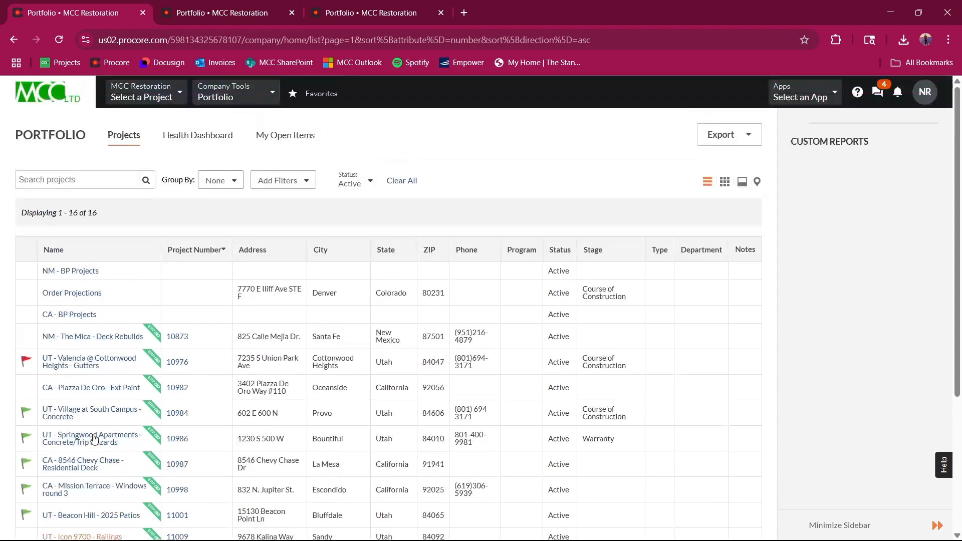
{"action": "left_click", "coordinate": [142, 96]}
{"action": "scroll", "coordinate": [180, 180], "scroll_direction": "down", "scroll_amount": 8}
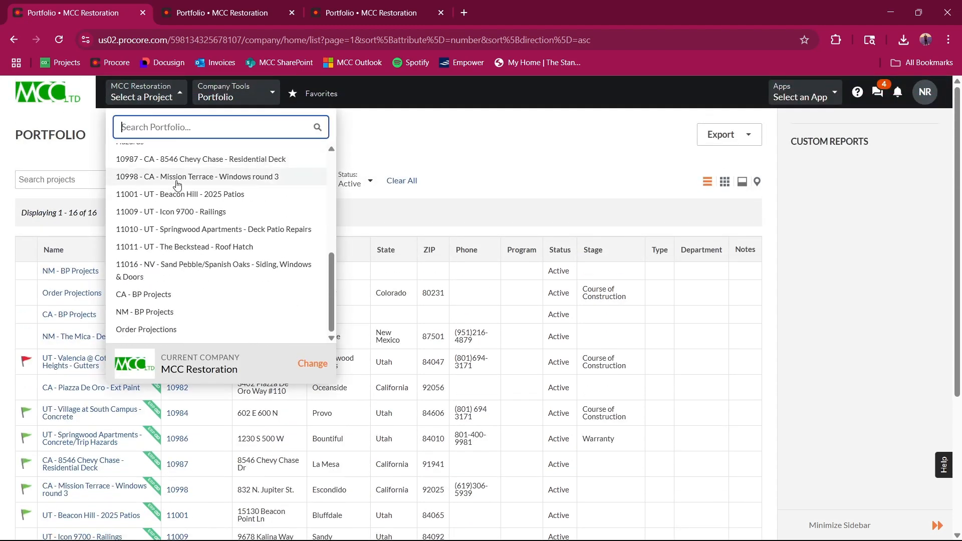
{"action": "scroll", "coordinate": [162, 304], "scroll_direction": "up", "scroll_amount": 5}
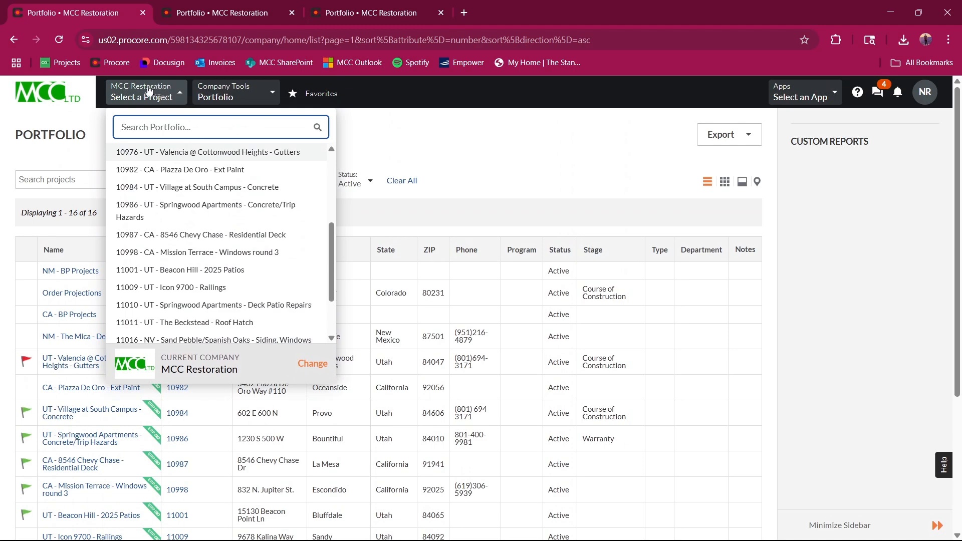
{"action": "scroll", "coordinate": [228, 210], "scroll_direction": "up", "scroll_amount": 6}
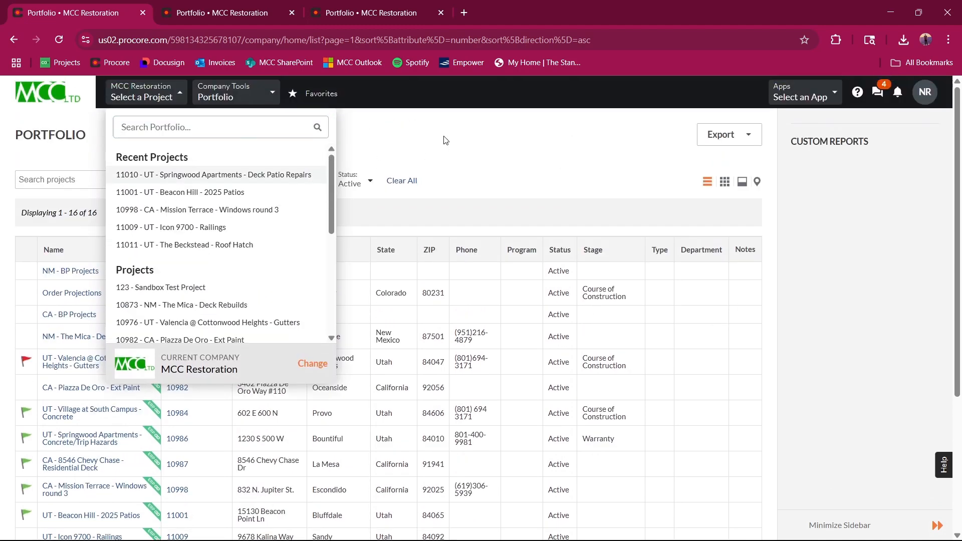
{"action": "left_click", "coordinate": [445, 140]}
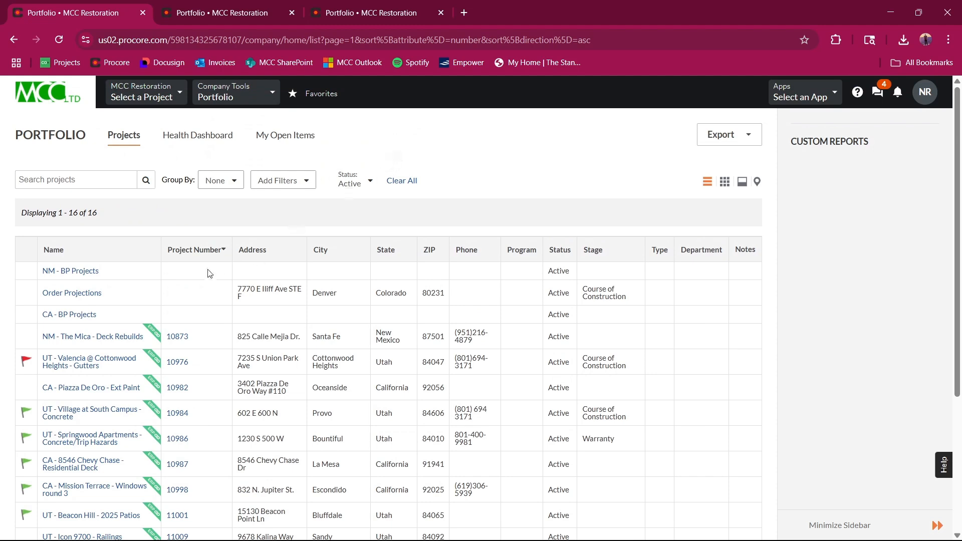
Step: Open the UT - Springwood Apartments - Deck Patio Repairs project and review the users in its project directory
{"action": "scroll", "coordinate": [98, 386], "scroll_direction": "down", "scroll_amount": 4}
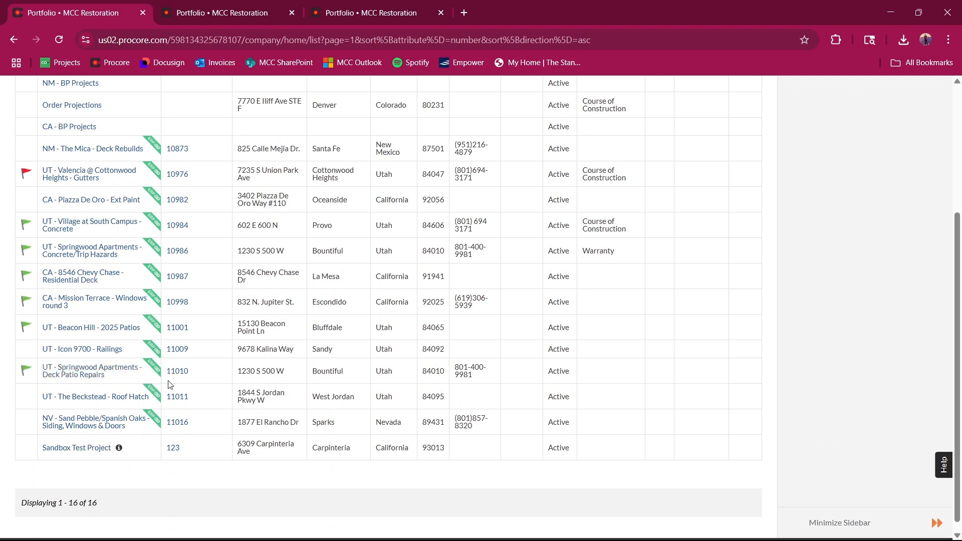
{"action": "left_click", "coordinate": [87, 377]}
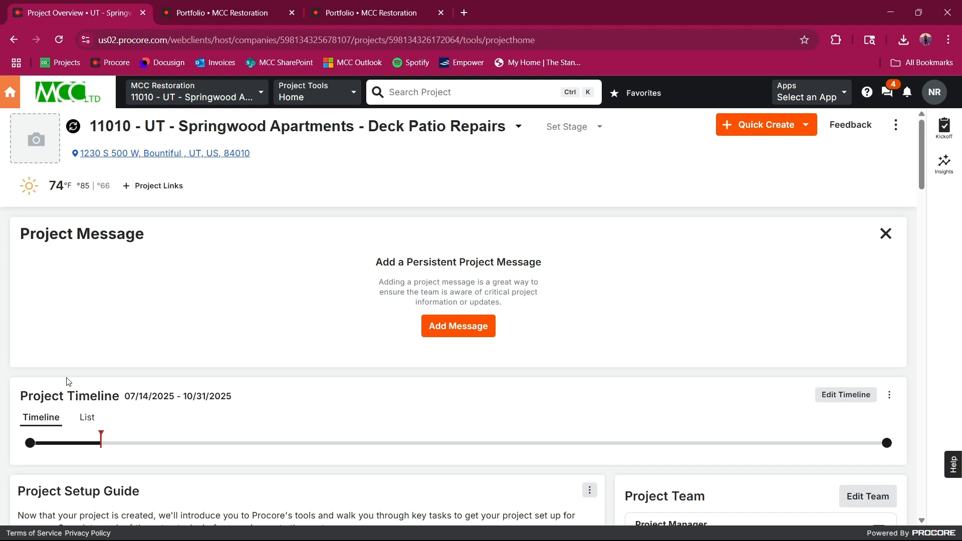
{"action": "left_click", "coordinate": [314, 94]}
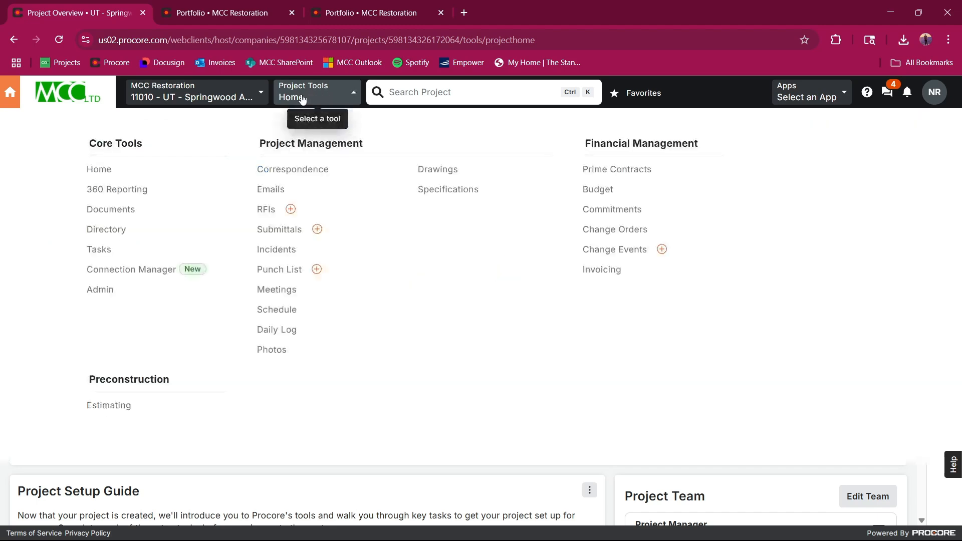
{"action": "left_click", "coordinate": [122, 231]}
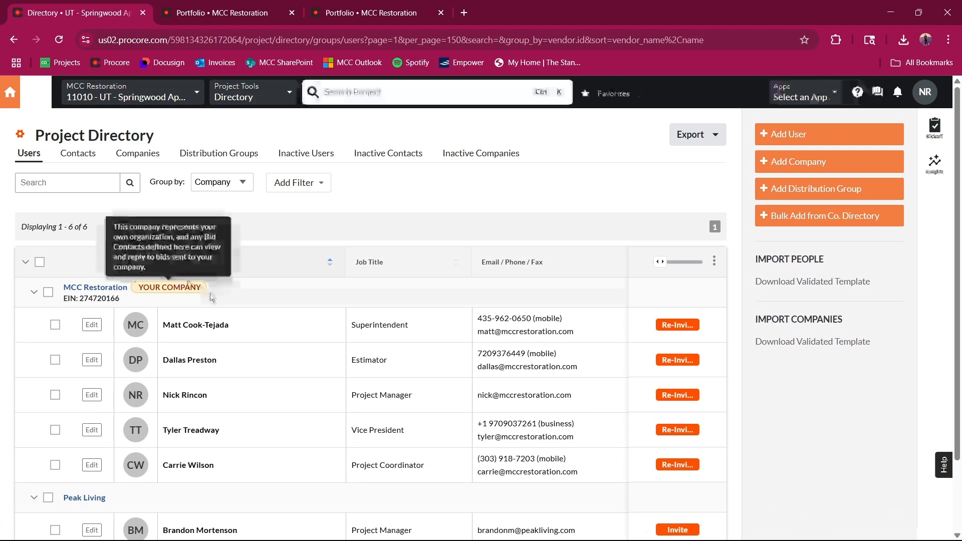
{"action": "scroll", "coordinate": [300, 260], "scroll_direction": "down", "scroll_amount": 1}
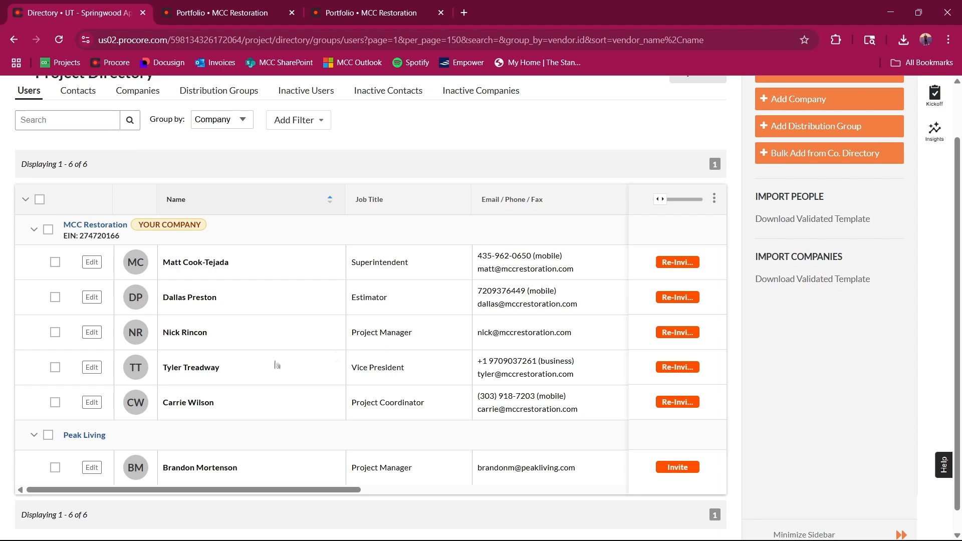
{"action": "scroll", "coordinate": [281, 424], "scroll_direction": "down", "scroll_amount": 1}
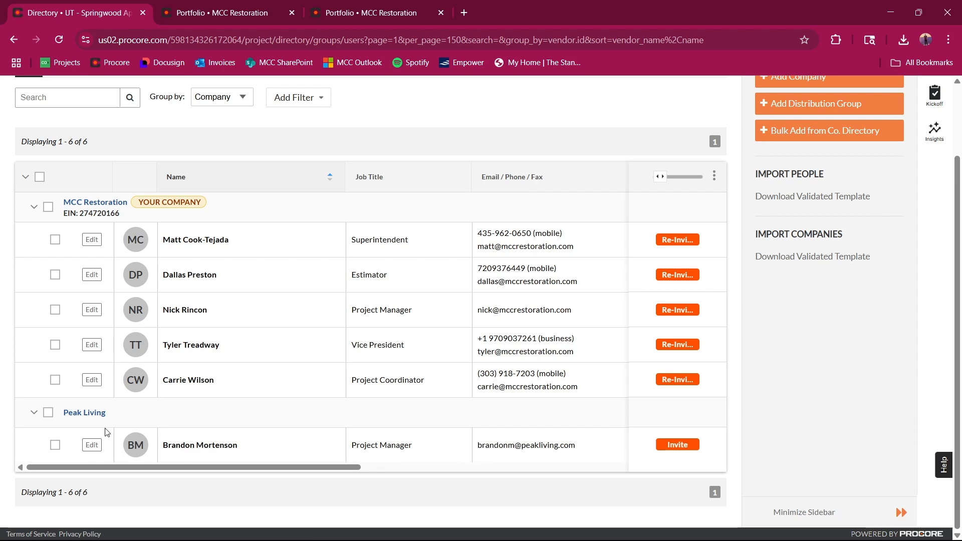
{"action": "scroll", "coordinate": [546, 450], "scroll_direction": "up", "scroll_amount": 2}
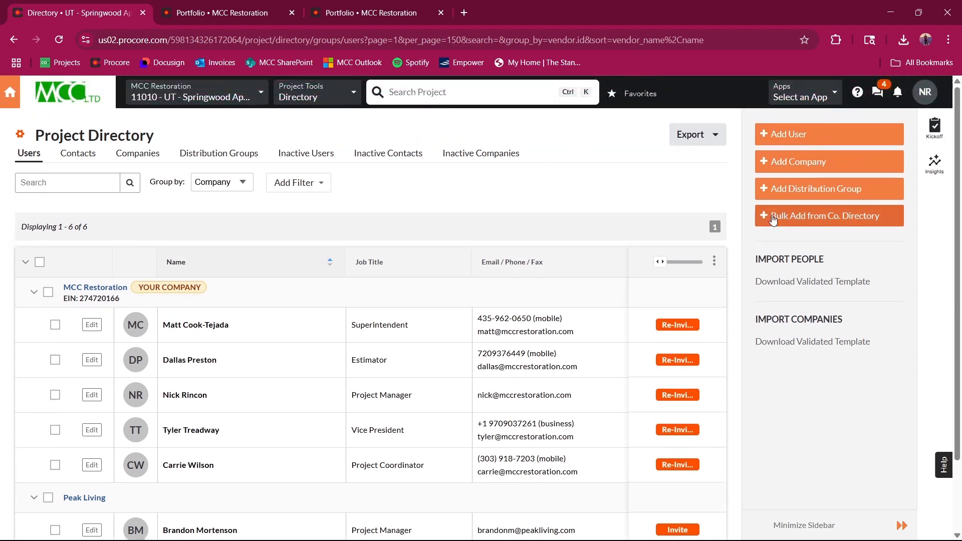
Step: Start a bulk add from the company directory, search for "inter" and select the contact of Intermountain Coatings LLC
{"action": "left_click", "coordinate": [815, 224]}
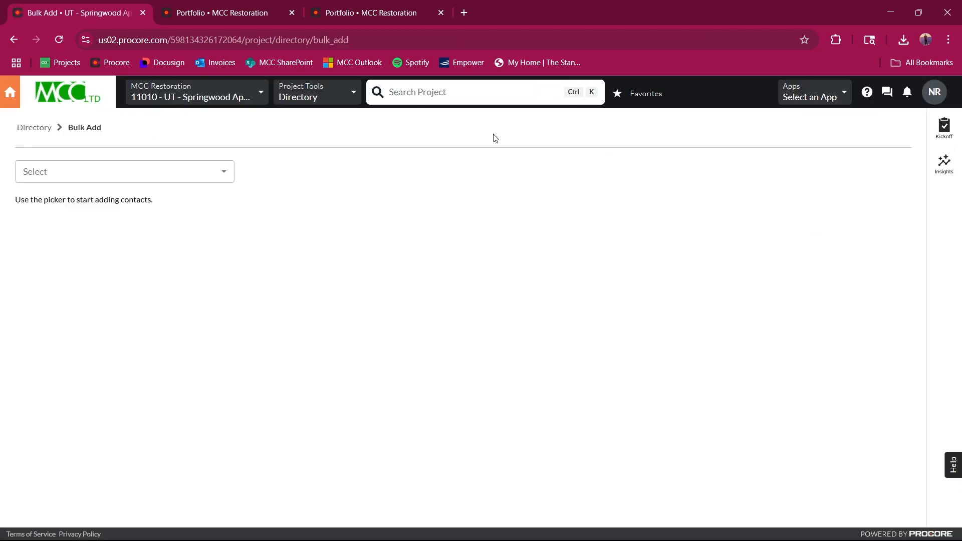
{"action": "left_click", "coordinate": [221, 178]}
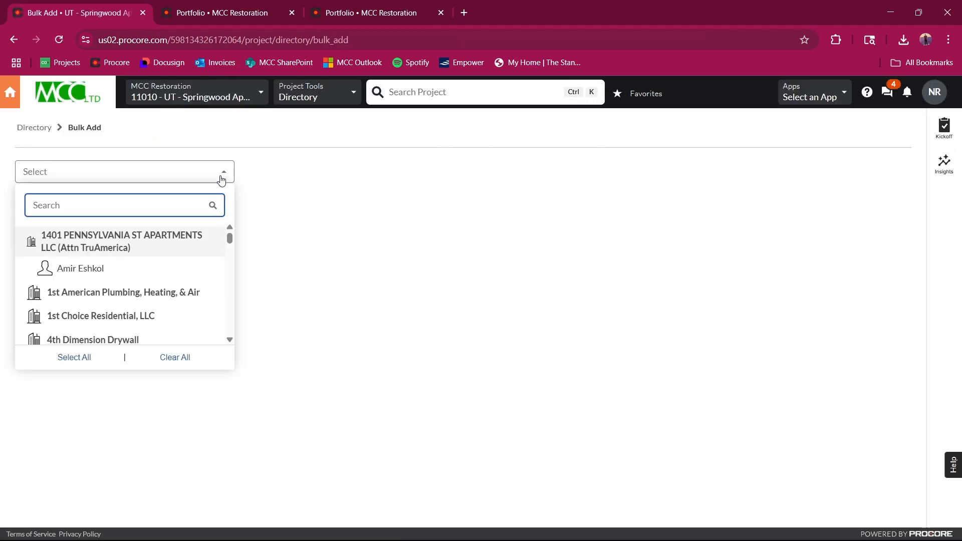
{"action": "type", "text": "i"}
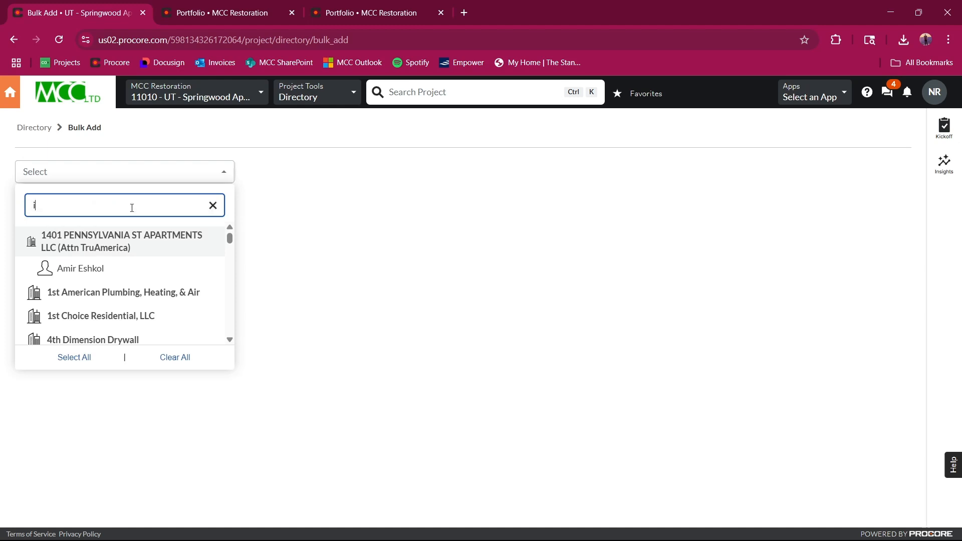
{"action": "type", "text": "nter"}
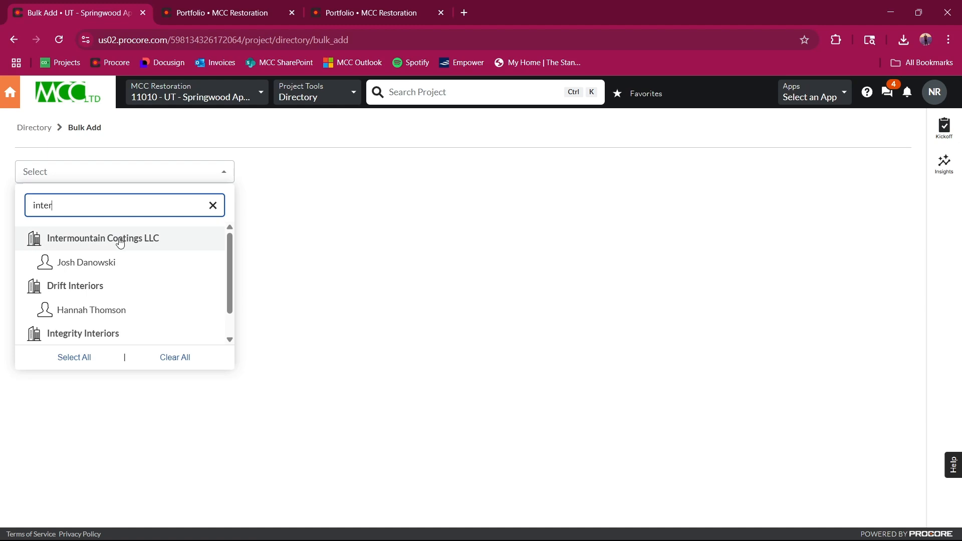
{"action": "left_click", "coordinate": [104, 262]}
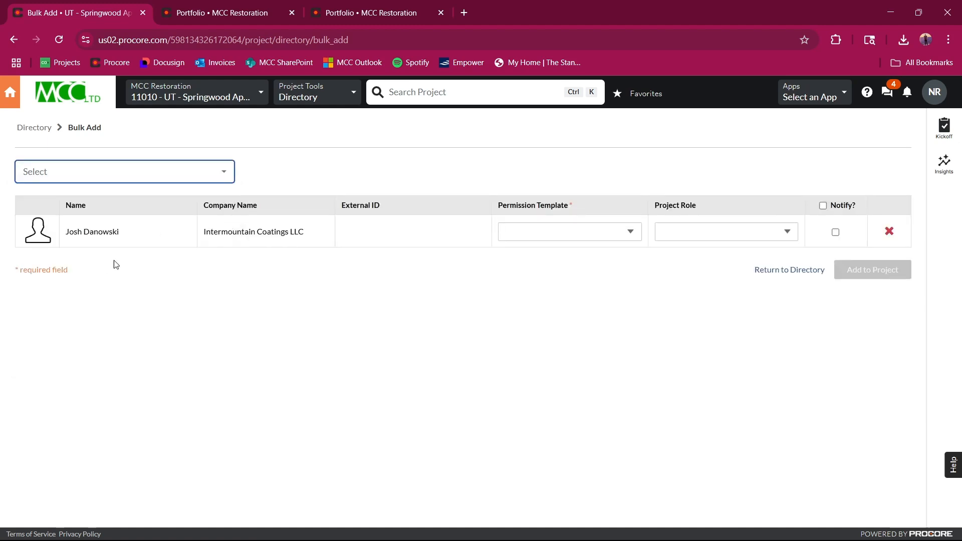
Step: Give the contact the External - Subcontractor/Vendor permission template, enable notification, and add them to the project
{"action": "left_click", "coordinate": [587, 237]}
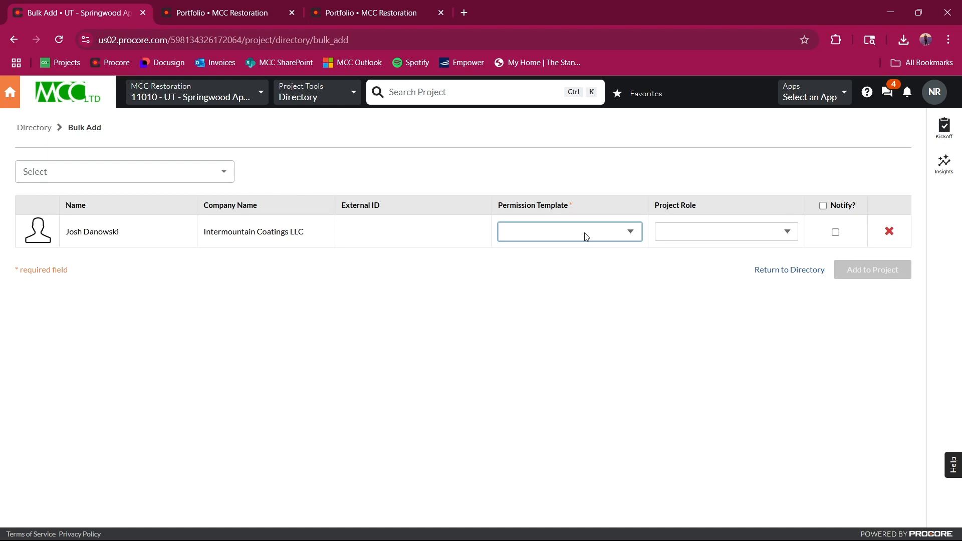
{"action": "left_click", "coordinate": [552, 338]}
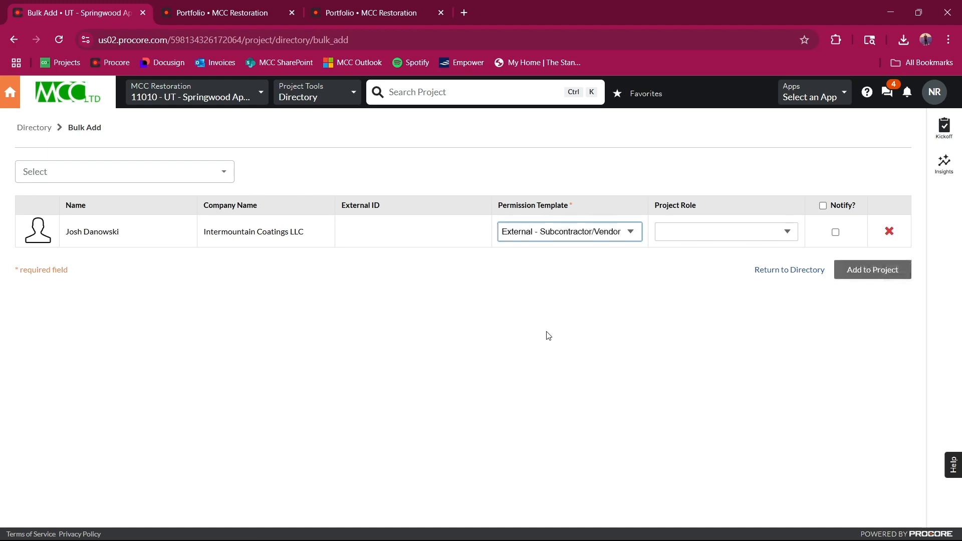
{"action": "left_click", "coordinate": [722, 237]}
{"action": "left_click", "coordinate": [593, 335]}
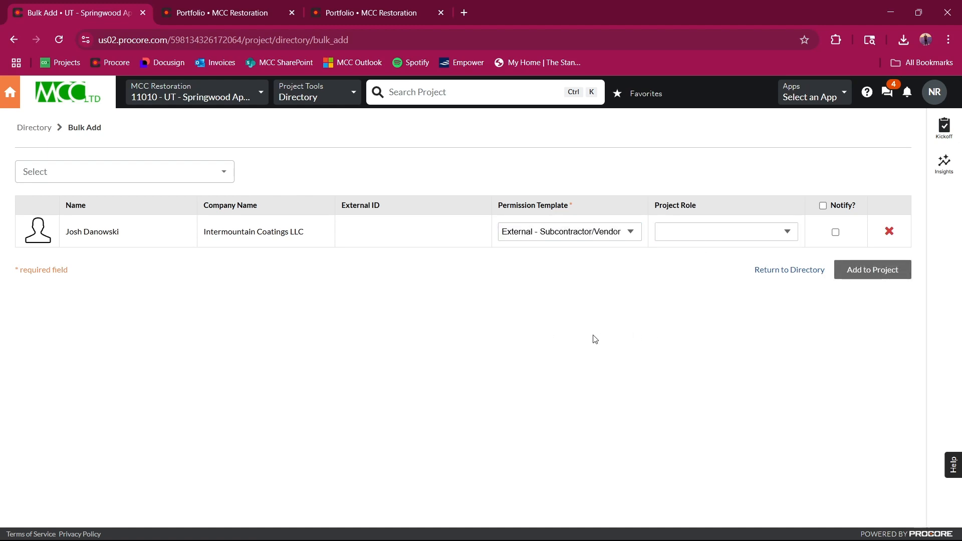
{"action": "left_click", "coordinate": [836, 233]}
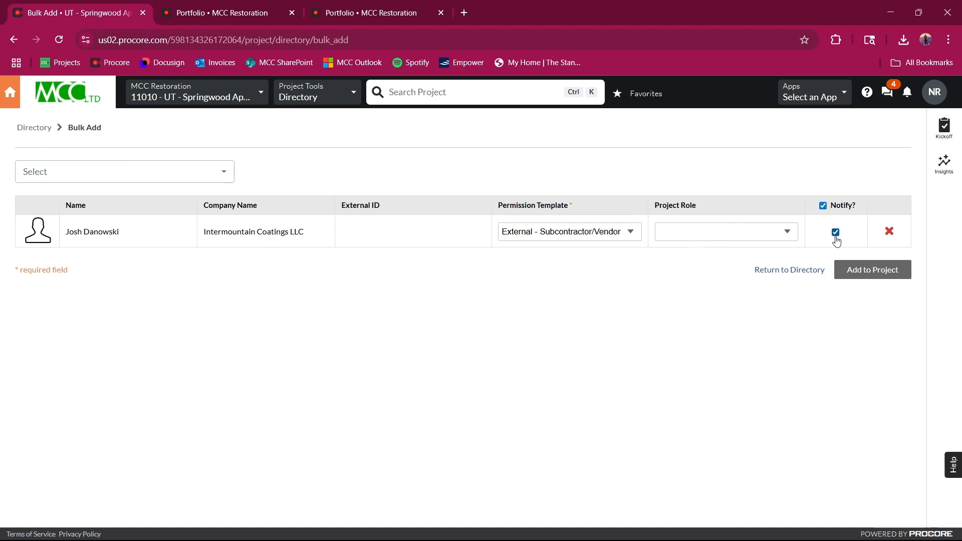
{"action": "left_click", "coordinate": [857, 275]}
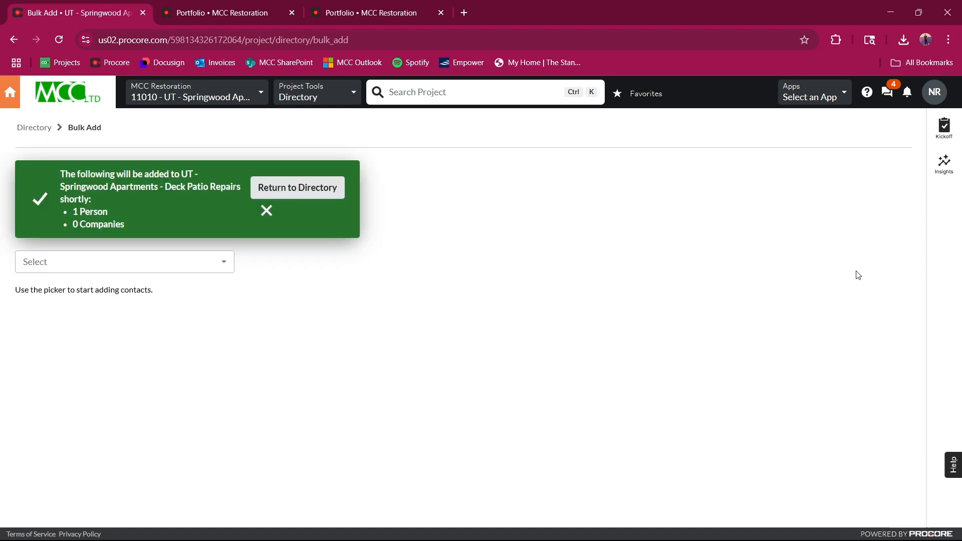
{"action": "left_click", "coordinate": [266, 211]}
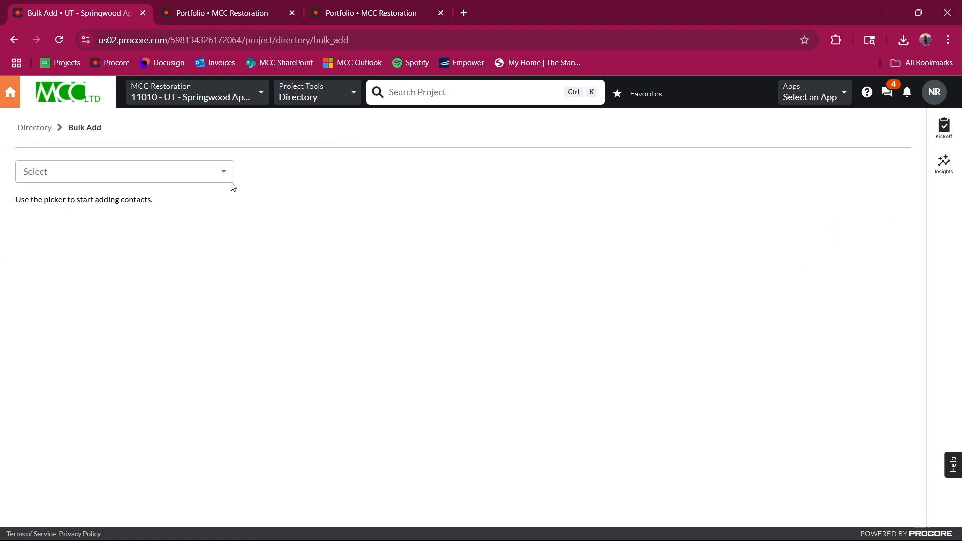
Step: Open Intermountain Coatings LLC from the project directory and view its insurance information
{"action": "left_click", "coordinate": [302, 100]}
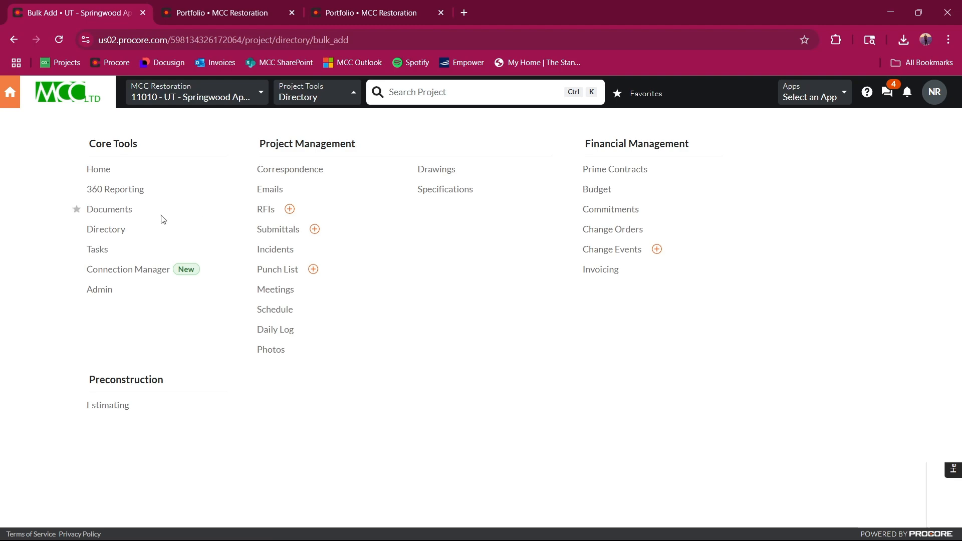
{"action": "left_click", "coordinate": [111, 233]}
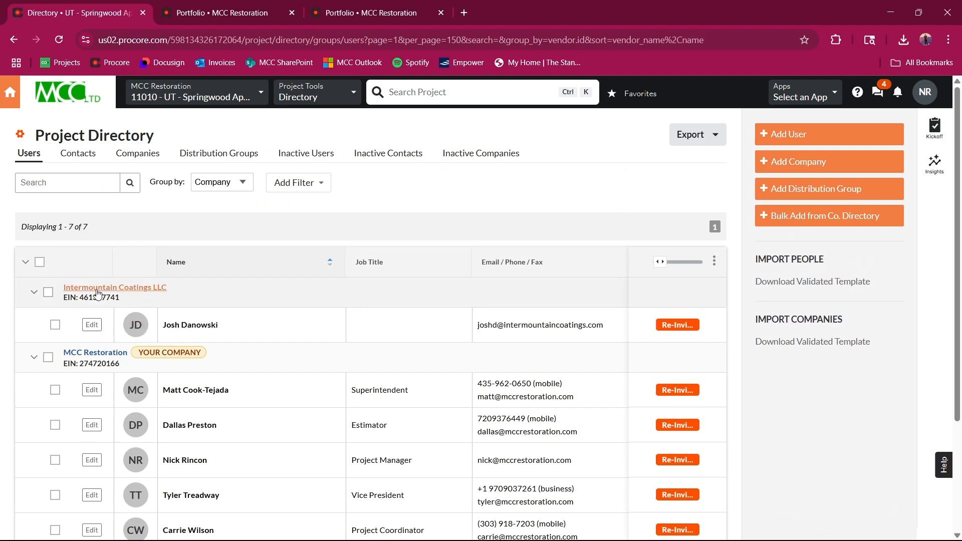
{"action": "left_click", "coordinate": [142, 289]}
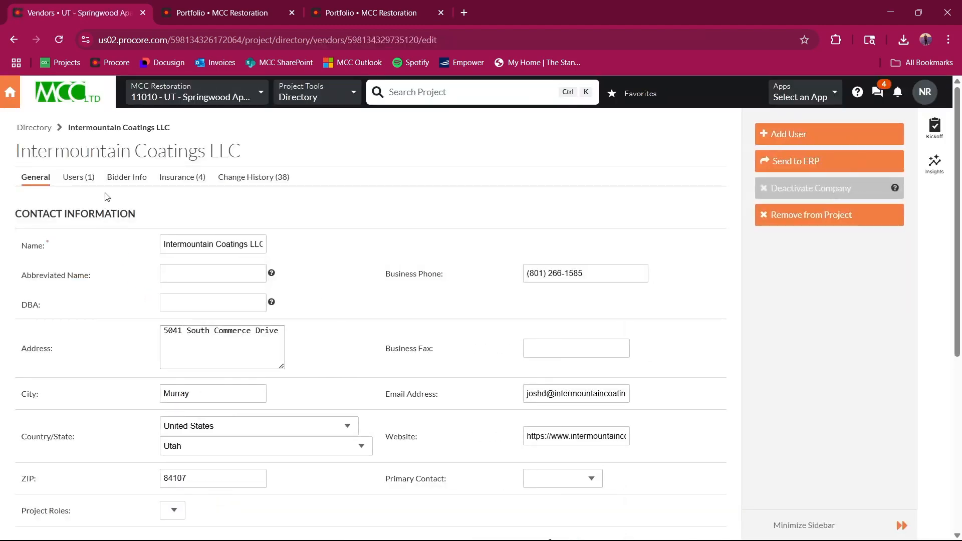
{"action": "left_click", "coordinate": [195, 180]}
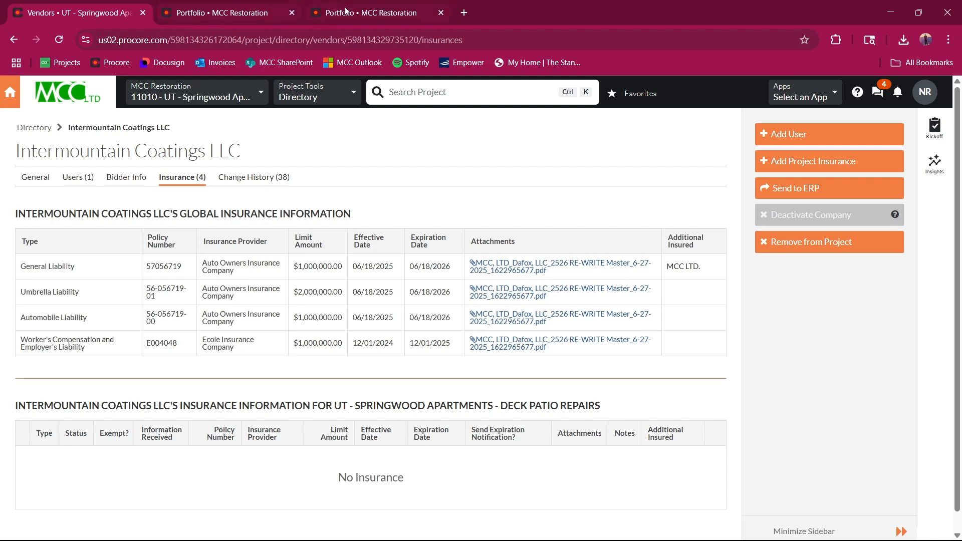
Step: Open the project's estimating proposal and review its scope of work
{"action": "left_click", "coordinate": [334, 101]}
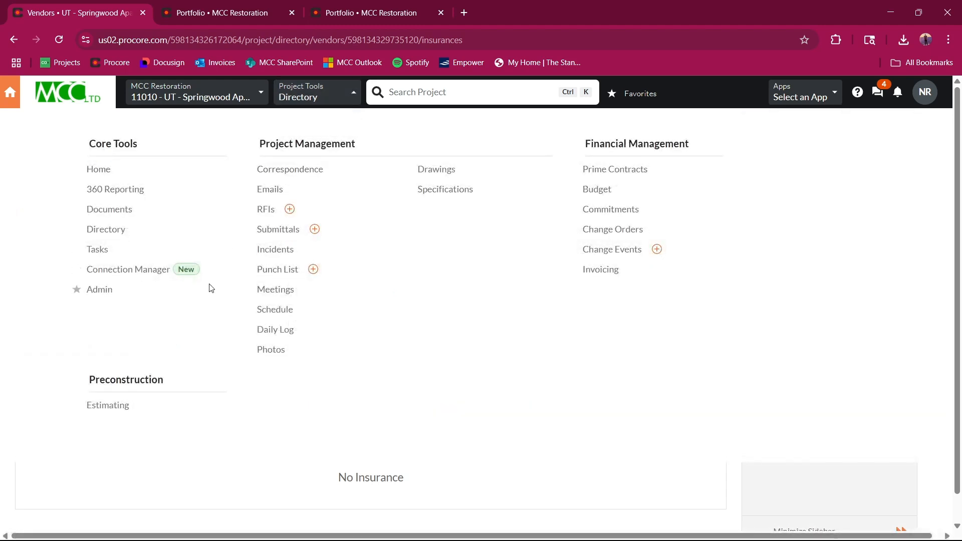
{"action": "left_click", "coordinate": [119, 406]}
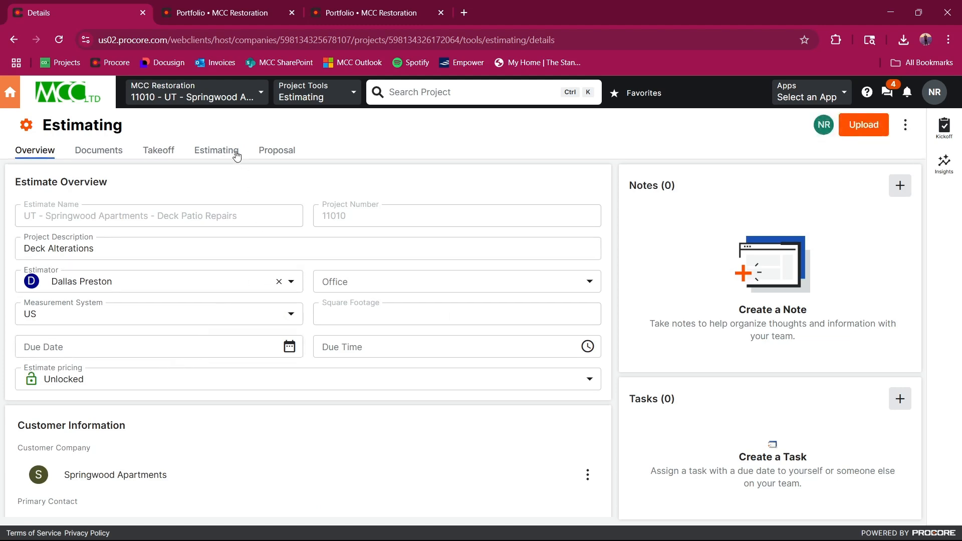
{"action": "left_click", "coordinate": [277, 156]}
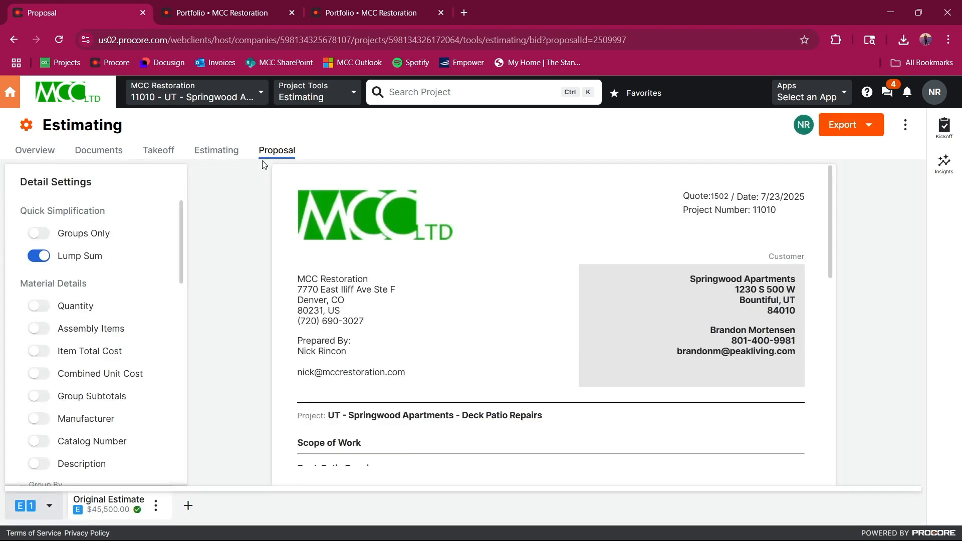
{"action": "scroll", "coordinate": [401, 213], "scroll_direction": "down", "scroll_amount": 5}
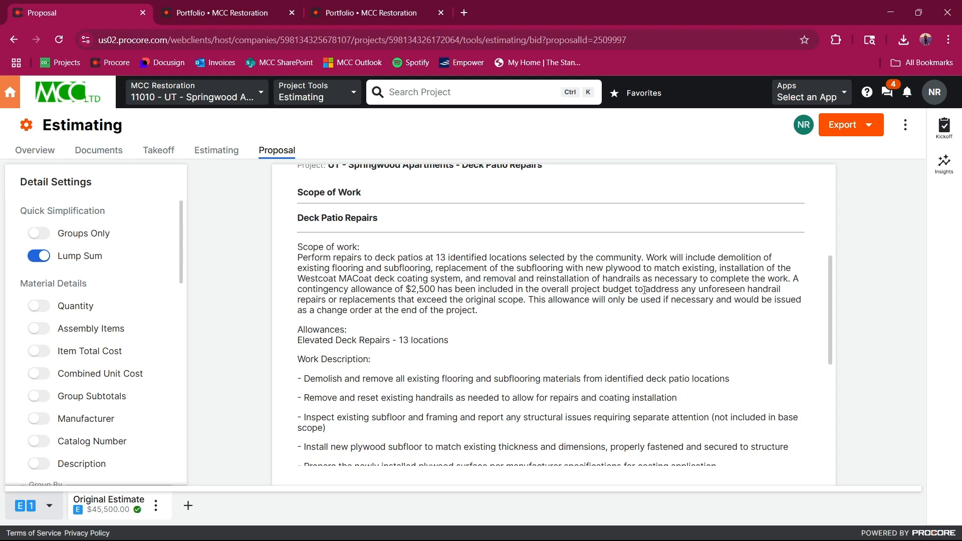
Step: Read through the scope of work and work description of the Deck Patio Repairs proposal
{"action": "scroll", "coordinate": [407, 325], "scroll_direction": "down", "scroll_amount": 3}
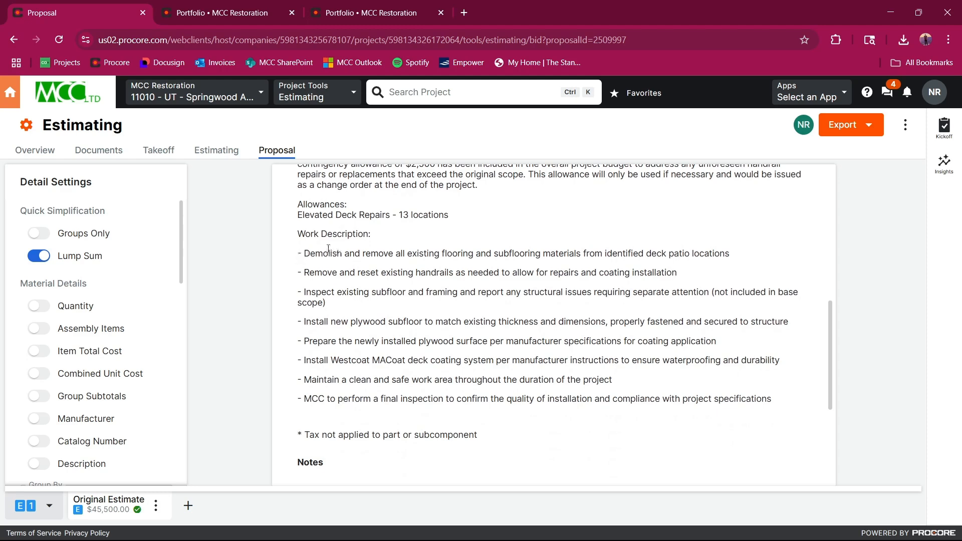
{"action": "scroll", "coordinate": [499, 294], "scroll_direction": "down", "scroll_amount": 3}
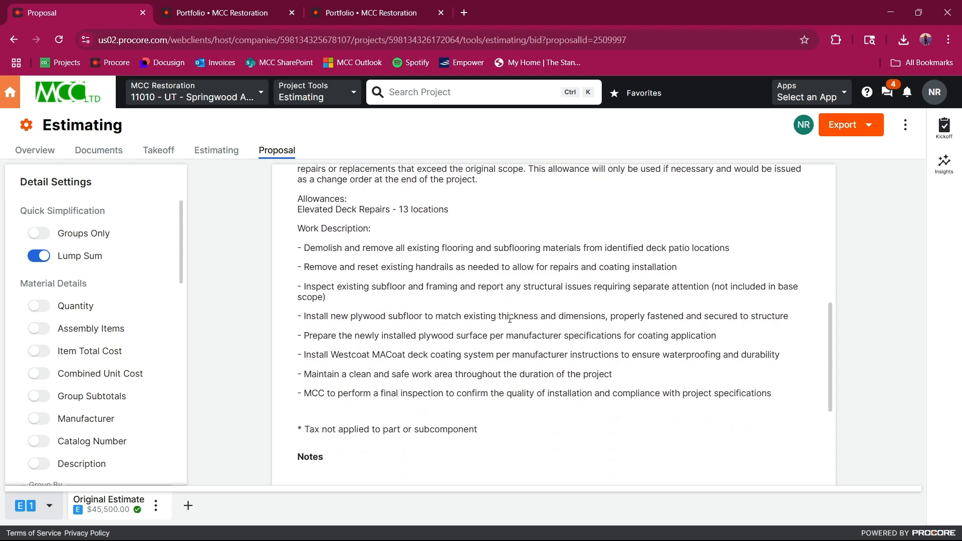
{"action": "scroll", "coordinate": [501, 315], "scroll_direction": "up", "scroll_amount": 2}
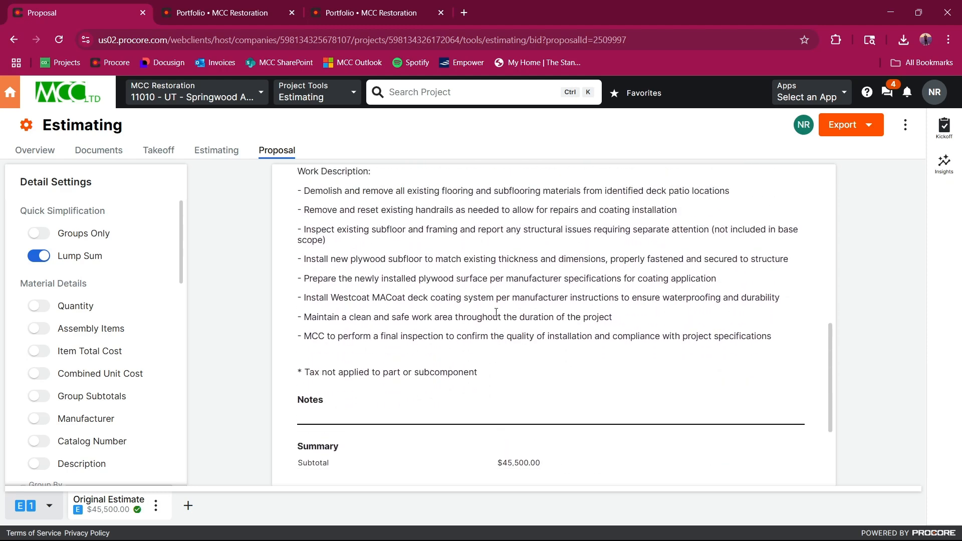
{"action": "scroll", "coordinate": [496, 312], "scroll_direction": "up", "scroll_amount": 3}
{"action": "scroll", "coordinate": [496, 316], "scroll_direction": "down", "scroll_amount": 1}
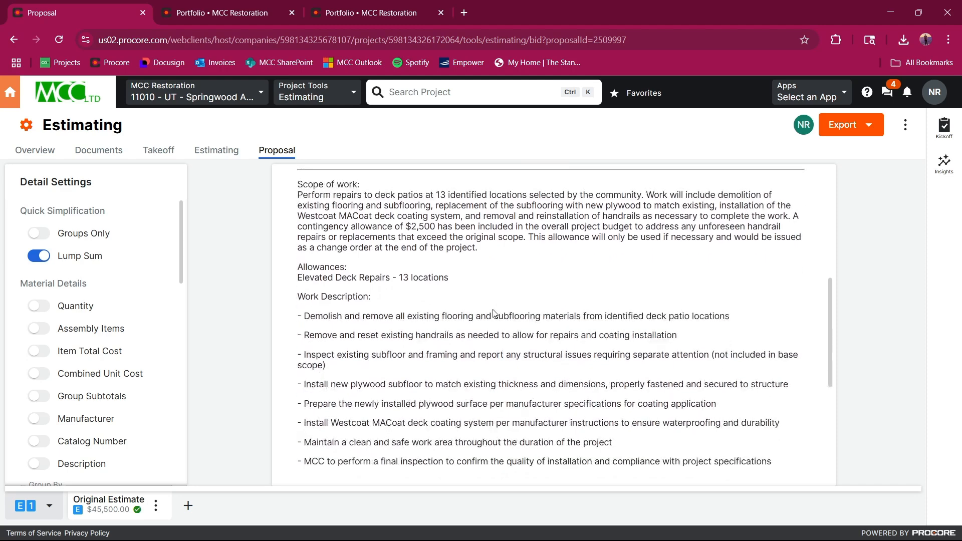
{"action": "scroll", "coordinate": [496, 315], "scroll_direction": "up", "scroll_amount": 1}
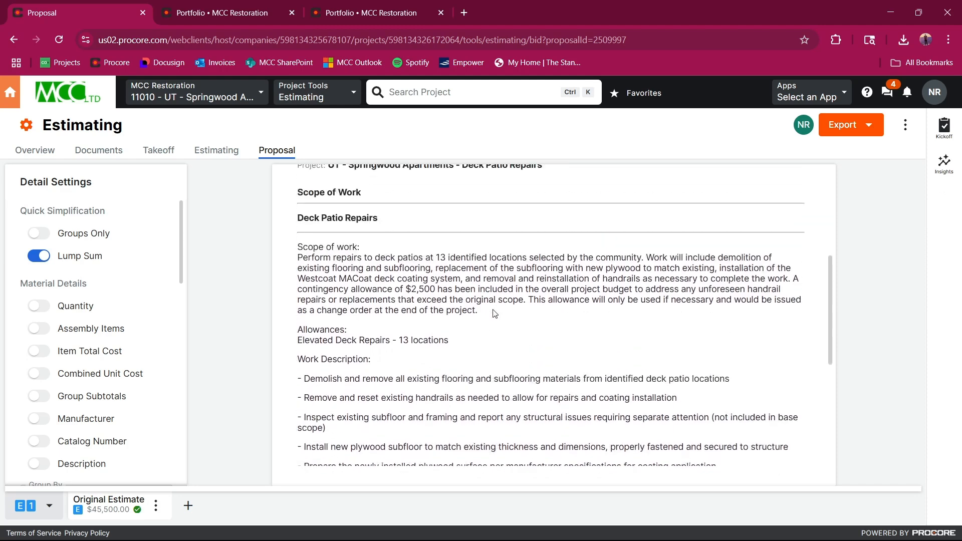
Step: Open the project's estimate and expand its cost item table to full screen
{"action": "left_click", "coordinate": [227, 153]}
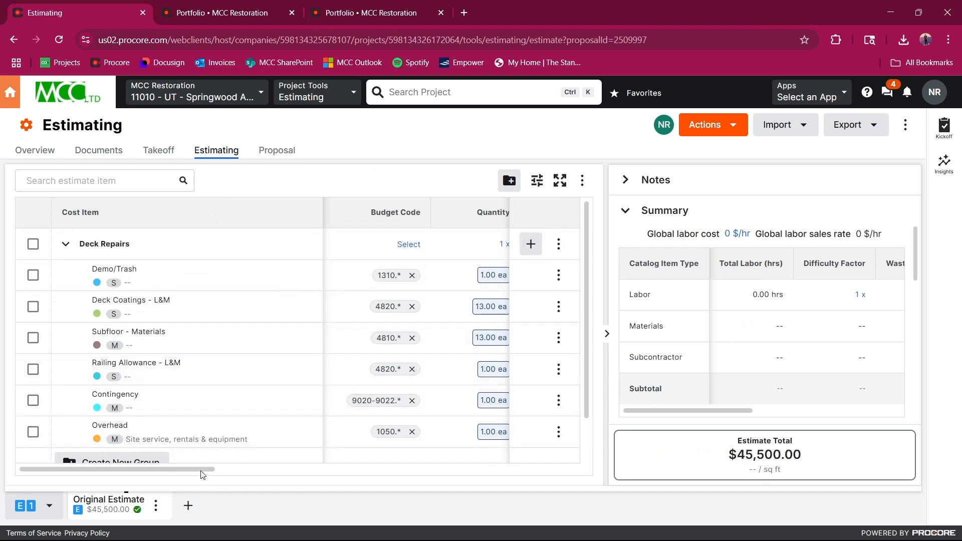
{"action": "left_click_drag", "start_coordinate": [203, 475], "coordinate": [259, 474]}
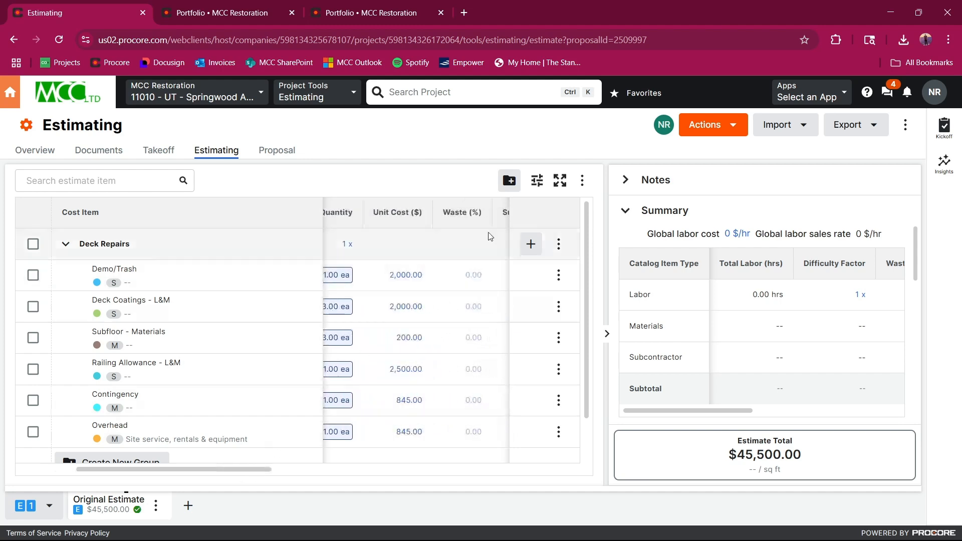
{"action": "left_click", "coordinate": [570, 188]}
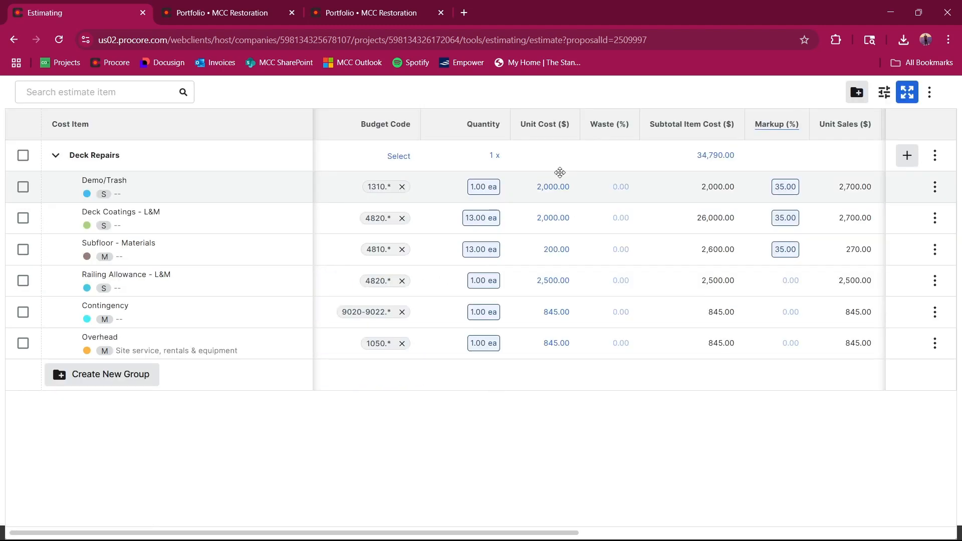
Step: Configure the estimate table to hide the Tax, Notes, Difficulty Factor and Unit Labor (mins) columns
{"action": "left_click", "coordinate": [884, 91]}
{"action": "scroll", "coordinate": [812, 240], "scroll_direction": "down", "scroll_amount": 5}
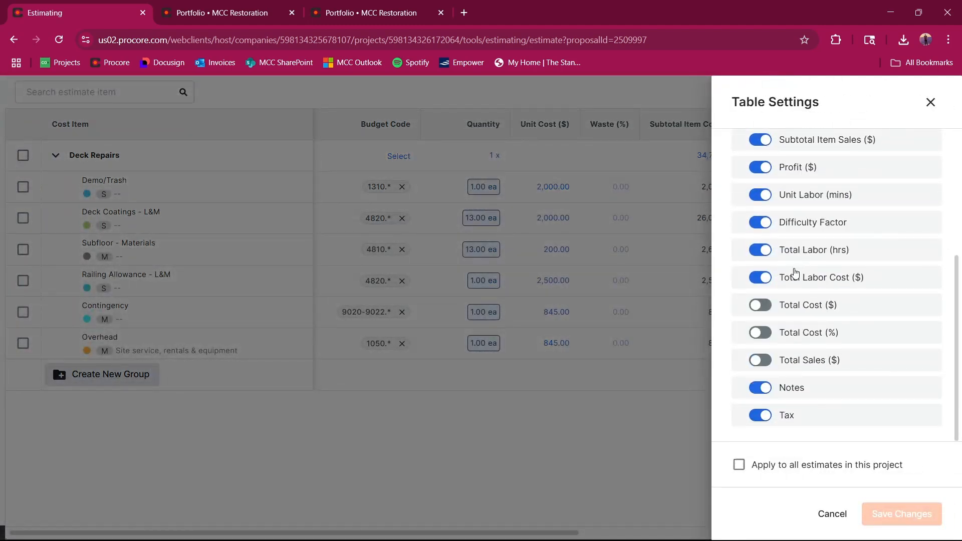
{"action": "left_click", "coordinate": [766, 417]}
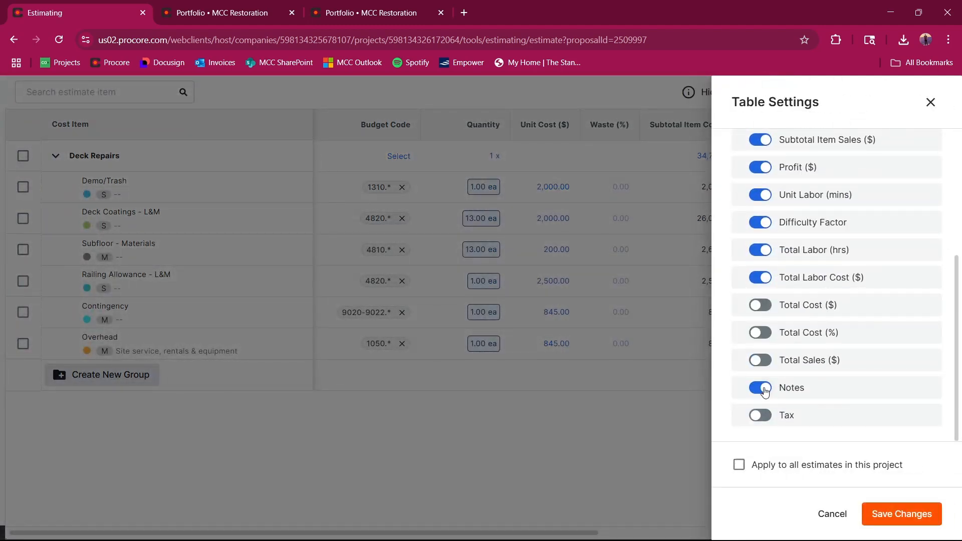
{"action": "left_click", "coordinate": [760, 388]}
{"action": "scroll", "coordinate": [764, 284], "scroll_direction": "up", "scroll_amount": 1}
{"action": "left_click", "coordinate": [765, 282]}
{"action": "scroll", "coordinate": [767, 281], "scroll_direction": "up", "scroll_amount": 1}
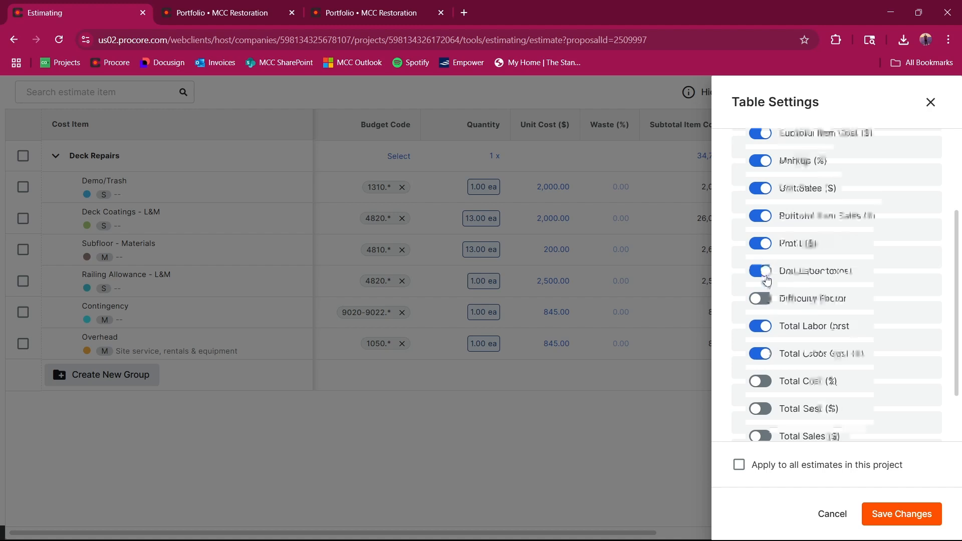
{"action": "left_click", "coordinate": [762, 320]}
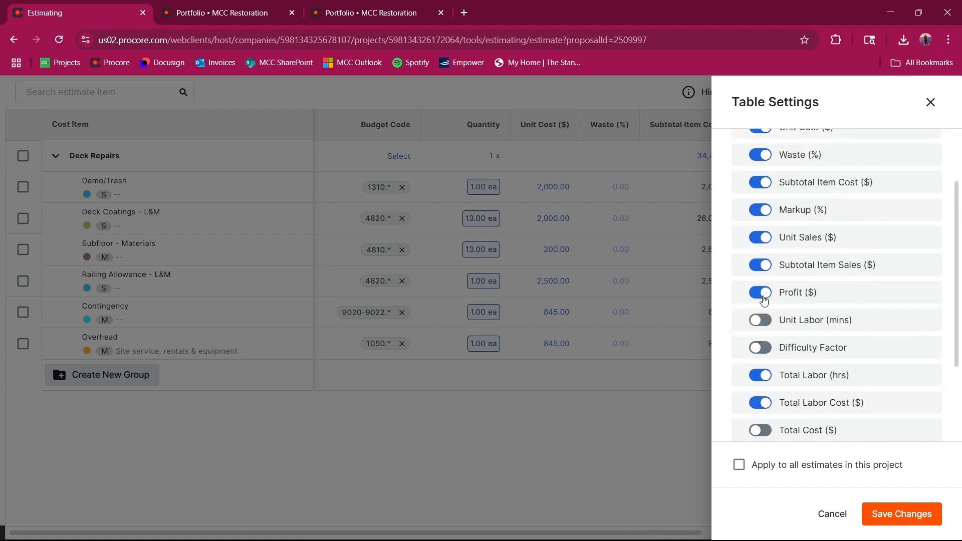
Step: Hide the Markup (%) and Waste (%) columns of the estimate table as well
{"action": "scroll", "coordinate": [764, 271], "scroll_direction": "up", "scroll_amount": 1}
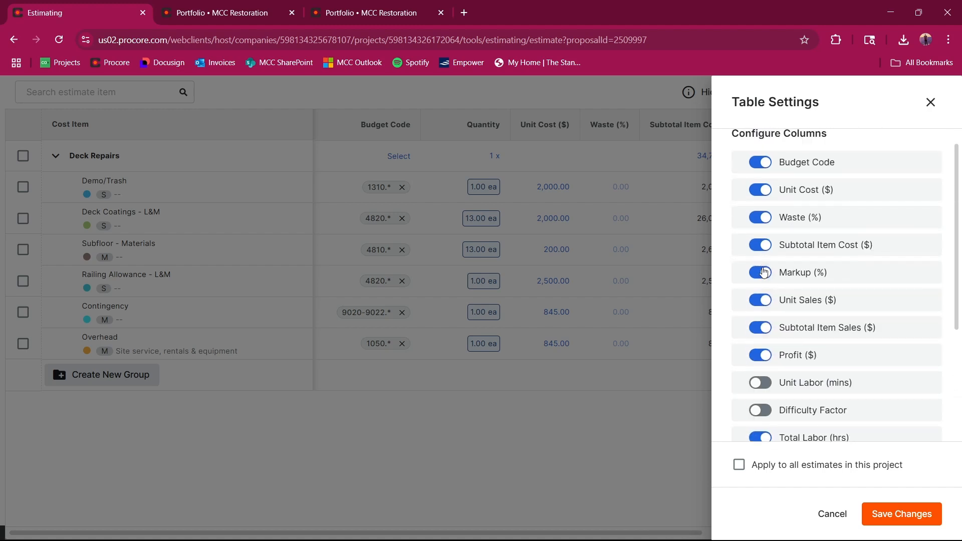
{"action": "left_click", "coordinate": [762, 273]}
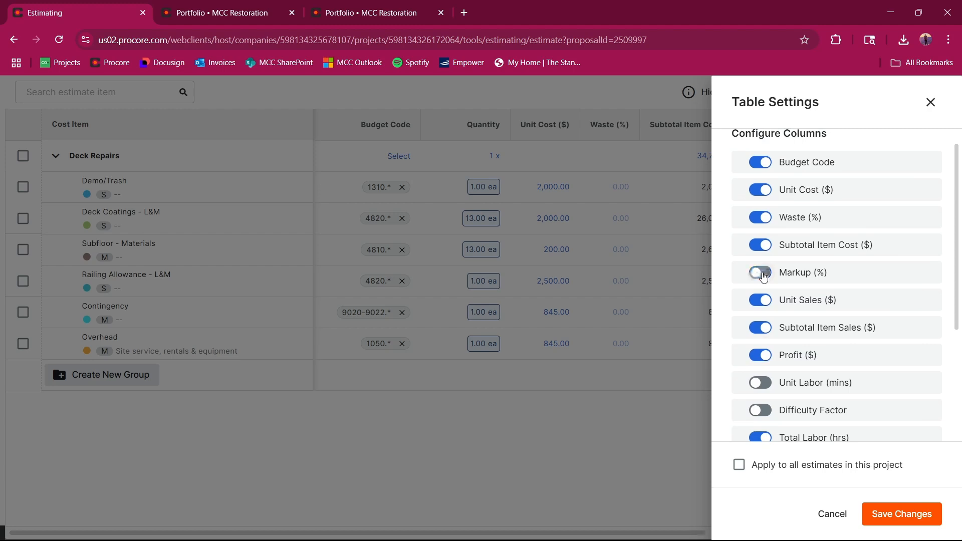
{"action": "left_click", "coordinate": [762, 217]}
{"action": "scroll", "coordinate": [764, 245], "scroll_direction": "up", "scroll_amount": 1}
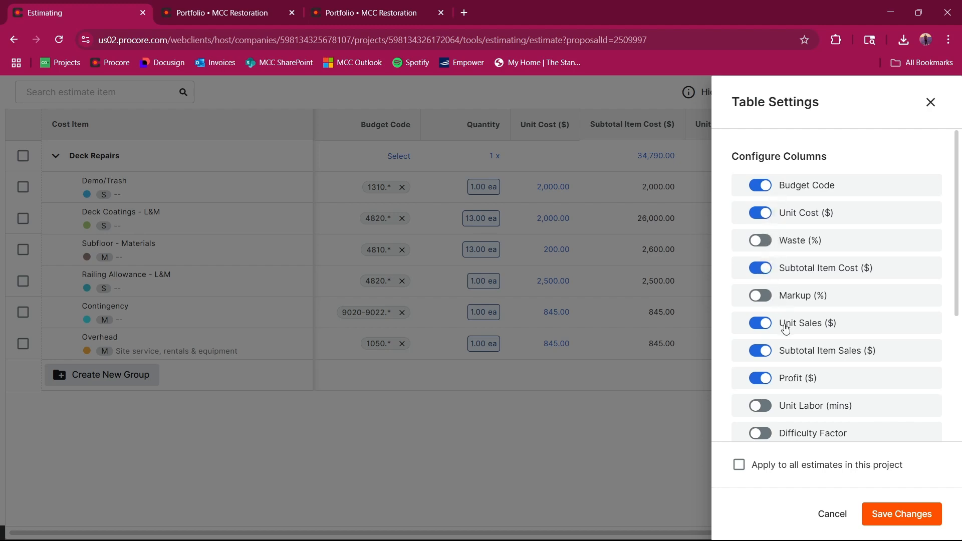
Step: Hide the Total Labor (hrs) column, save the column settings for all estimates in the project, and leave the full-screen table
{"action": "scroll", "coordinate": [786, 329], "scroll_direction": "down", "scroll_amount": 1}
{"action": "scroll", "coordinate": [787, 323], "scroll_direction": "down", "scroll_amount": 2}
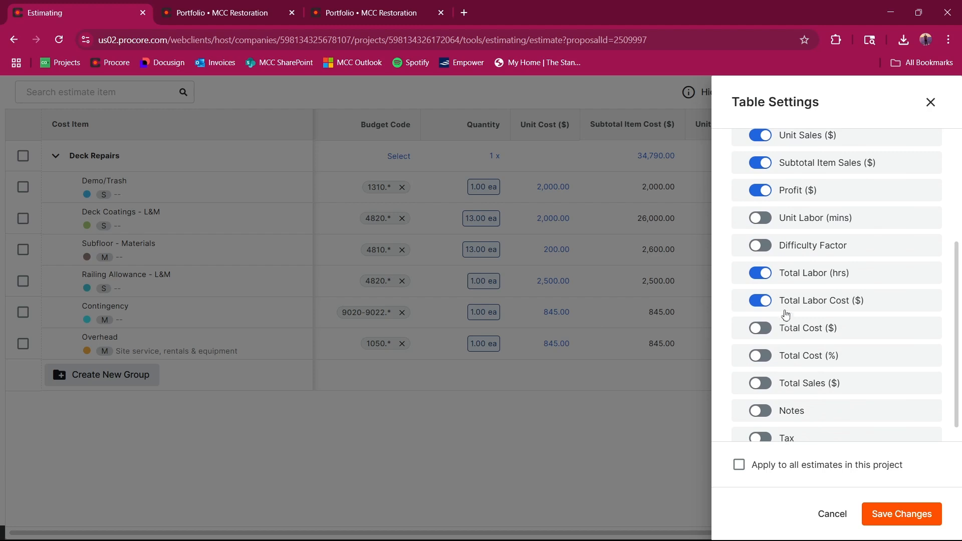
{"action": "left_click", "coordinate": [766, 274]}
{"action": "scroll", "coordinate": [763, 309], "scroll_direction": "down", "scroll_amount": 1}
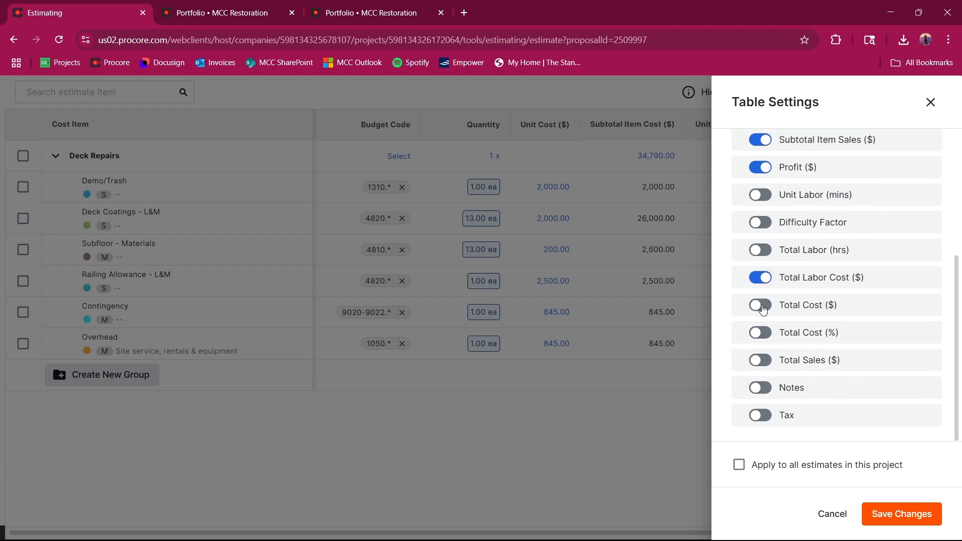
{"action": "left_click", "coordinate": [738, 464]}
{"action": "left_click", "coordinate": [900, 516]}
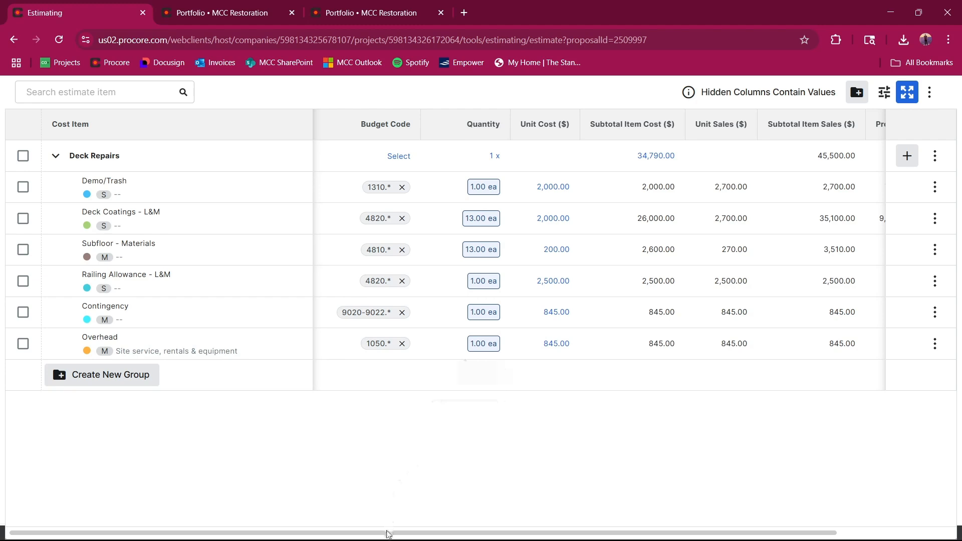
{"action": "left_click_drag", "start_coordinate": [387, 533], "coordinate": [318, 533]}
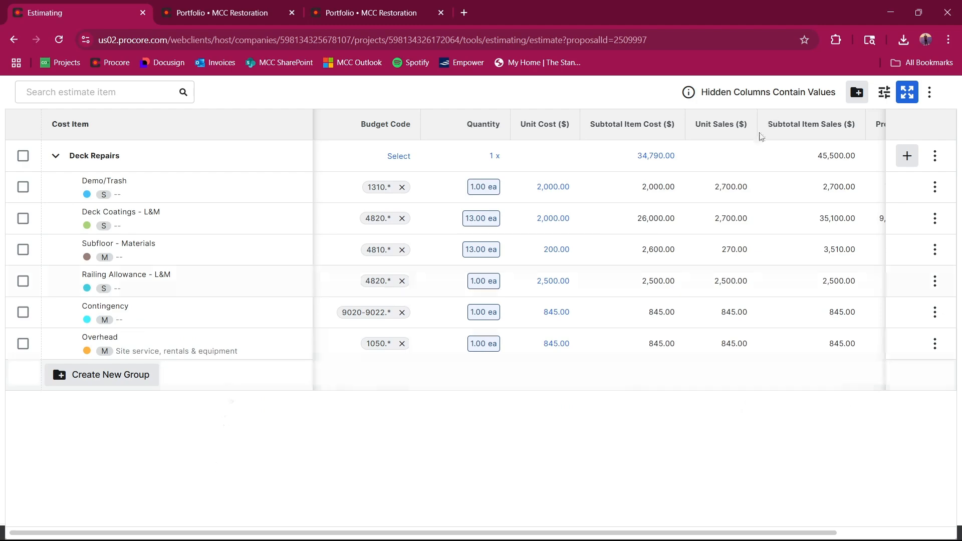
{"action": "left_click", "coordinate": [907, 92]}
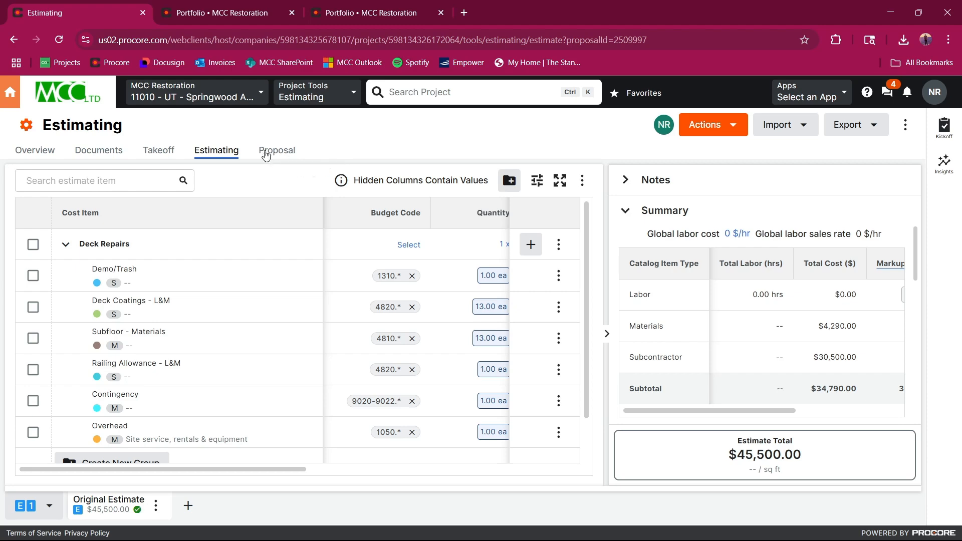
Step: In the other browser tab showing the portfolio, open UT - Springwood Apartments - Deck Patio Repairs and go to its Commitments
{"action": "left_click", "coordinate": [231, 14]}
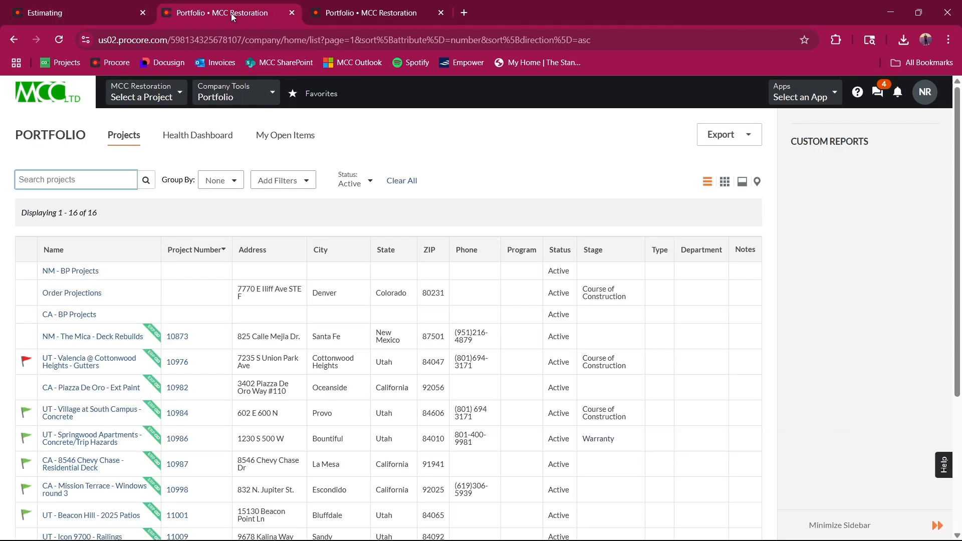
{"action": "scroll", "coordinate": [136, 259], "scroll_direction": "down", "scroll_amount": 4}
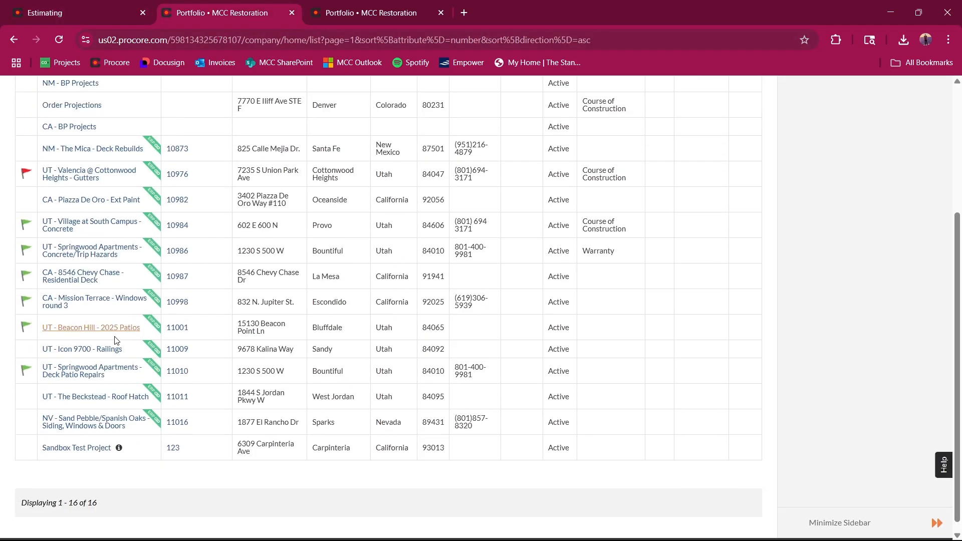
{"action": "left_click", "coordinate": [98, 372]}
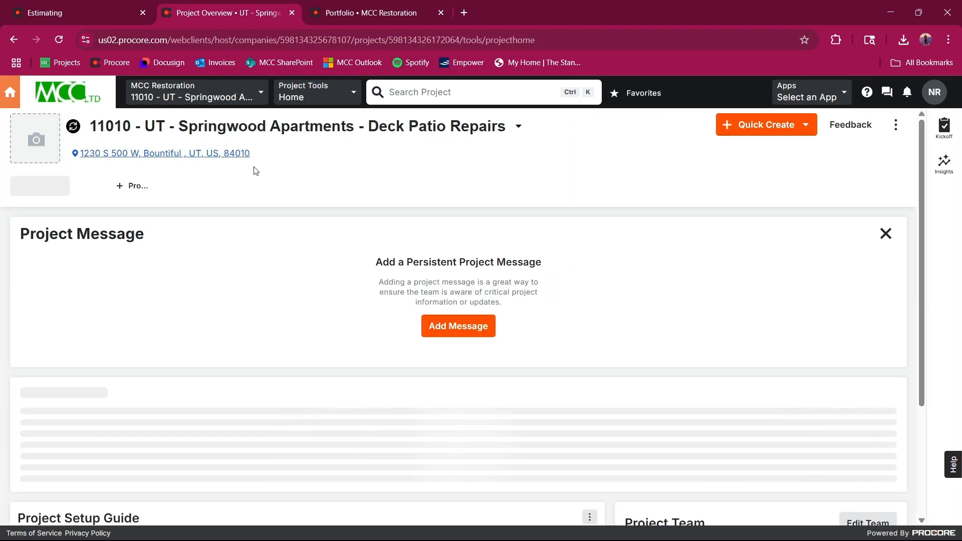
{"action": "left_click", "coordinate": [335, 92]}
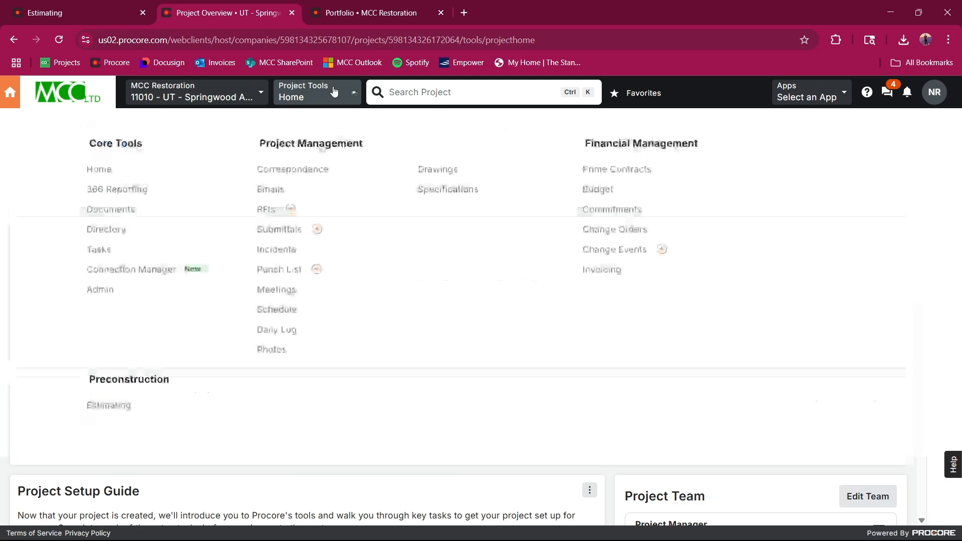
{"action": "left_click", "coordinate": [611, 212]}
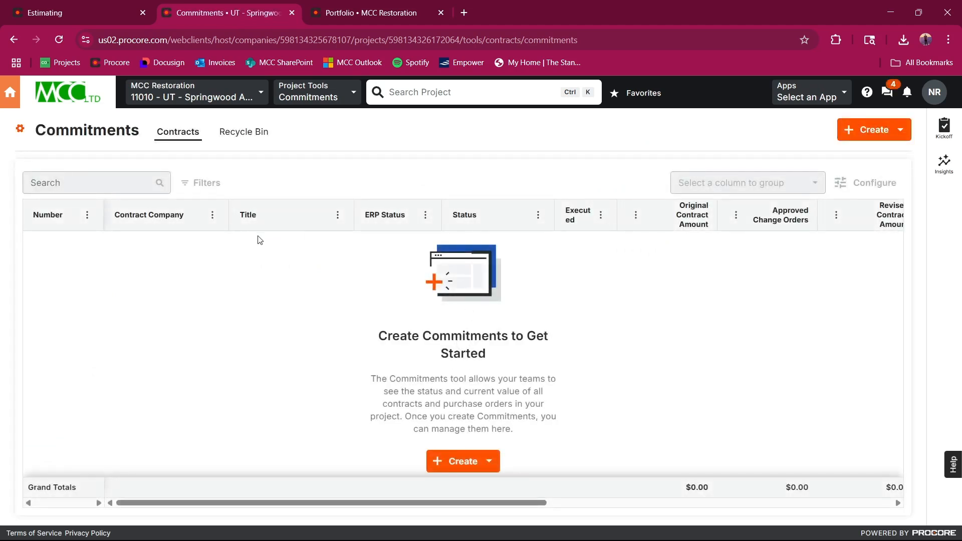
Step: Start a new subcontract with contract number SC-001-11010 and Intermountain Coatings LLC as the contract company
{"action": "left_click", "coordinate": [885, 134]}
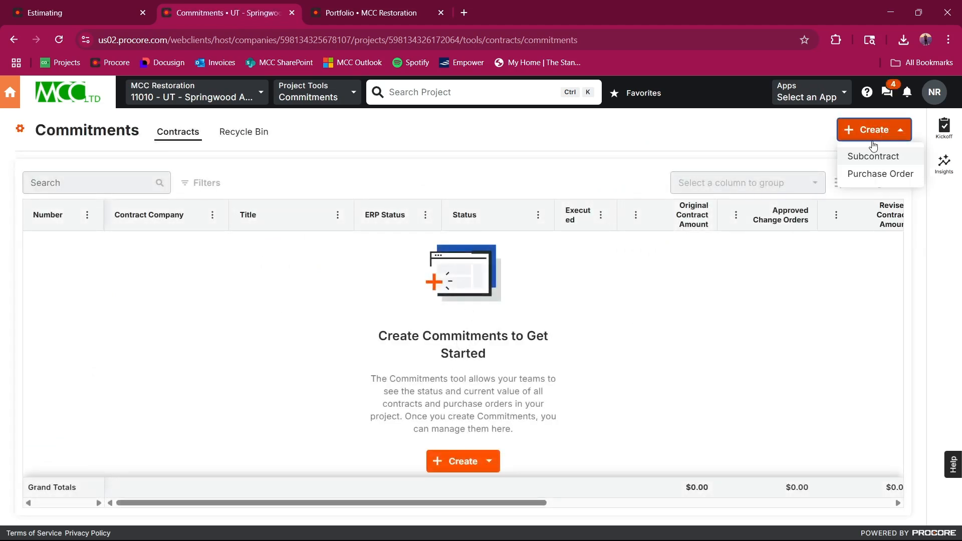
{"action": "left_click", "coordinate": [859, 158]}
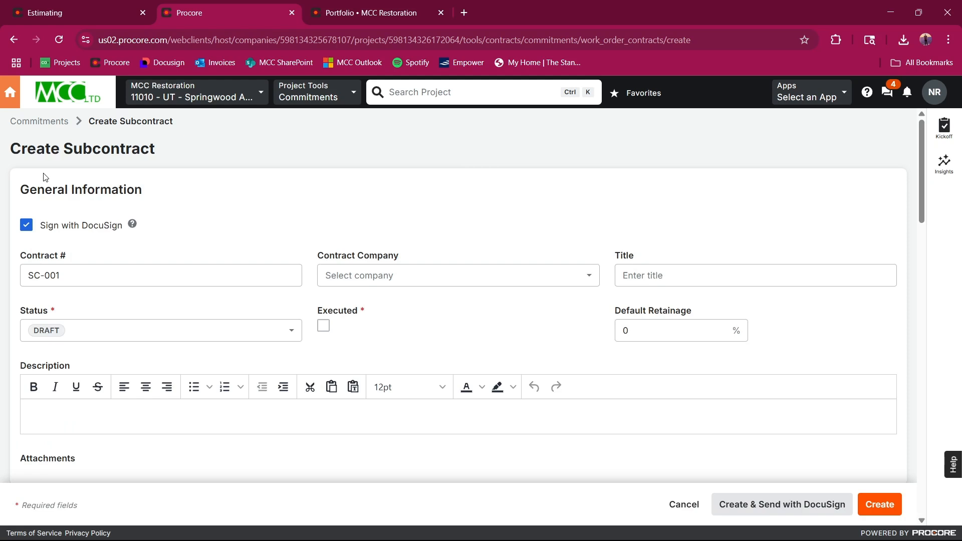
{"action": "left_click", "coordinate": [67, 278]}
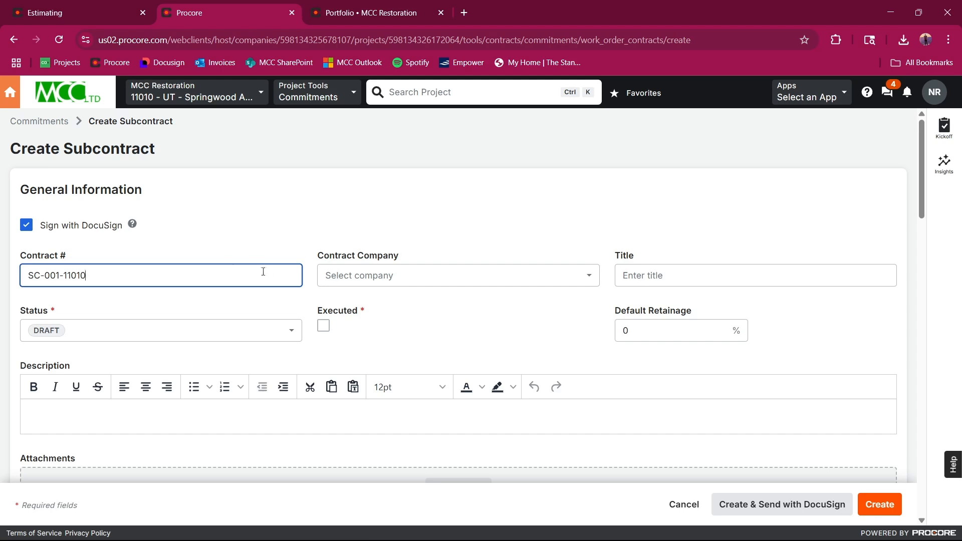
{"action": "left_click", "coordinate": [624, 275]}
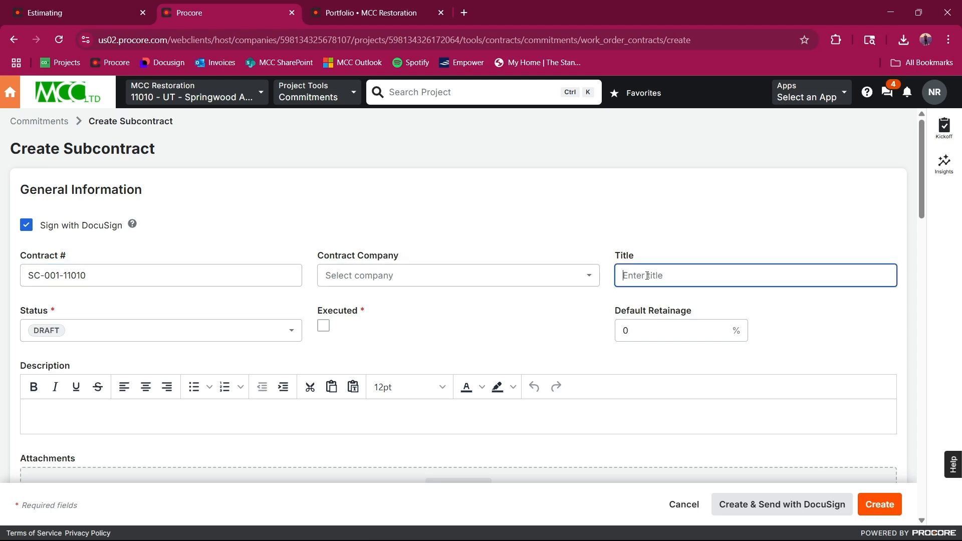
{"action": "left_click", "coordinate": [483, 280]}
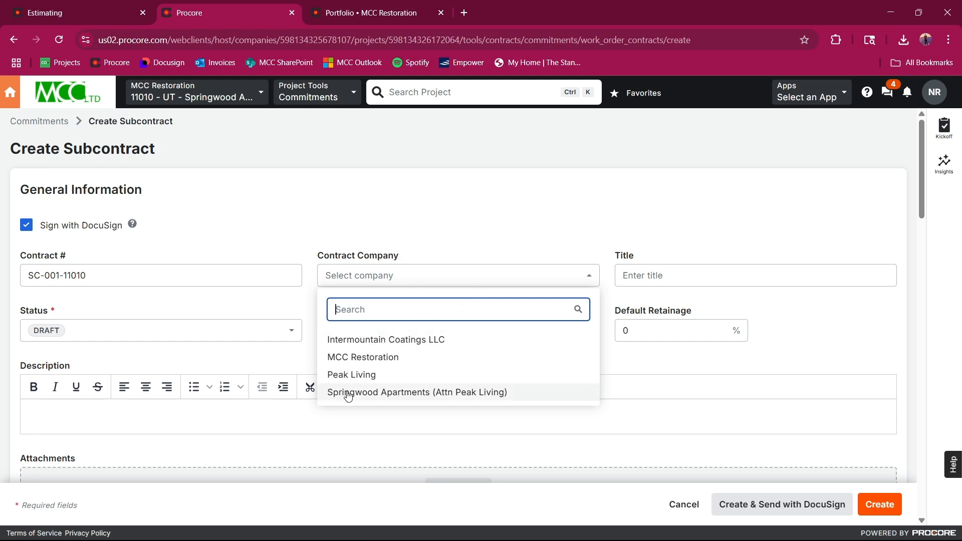
{"action": "left_click", "coordinate": [390, 342]}
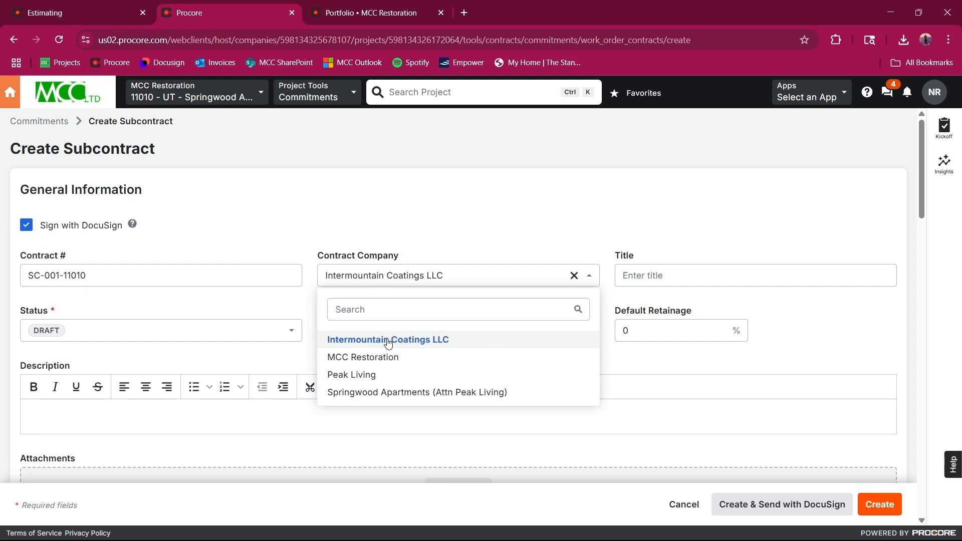
Step: Title the subcontract "Springwood Deck Repairs"
{"action": "left_click", "coordinate": [641, 282]}
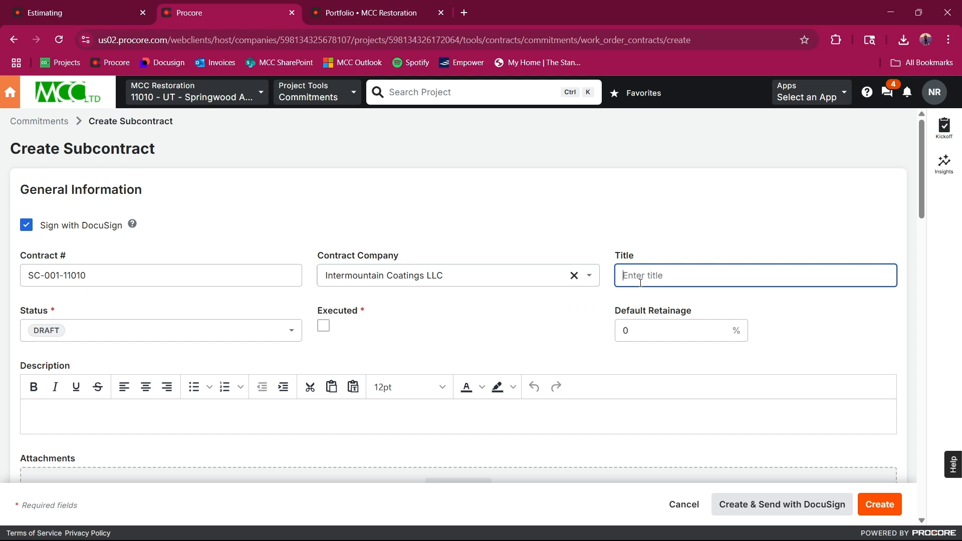
{"action": "type", "text": "Springwood Deck Repairs"}
Step: Set the subcontract's status to Approved, mark it as executed, and set the default retainage to 10%
{"action": "left_click", "coordinate": [179, 335]}
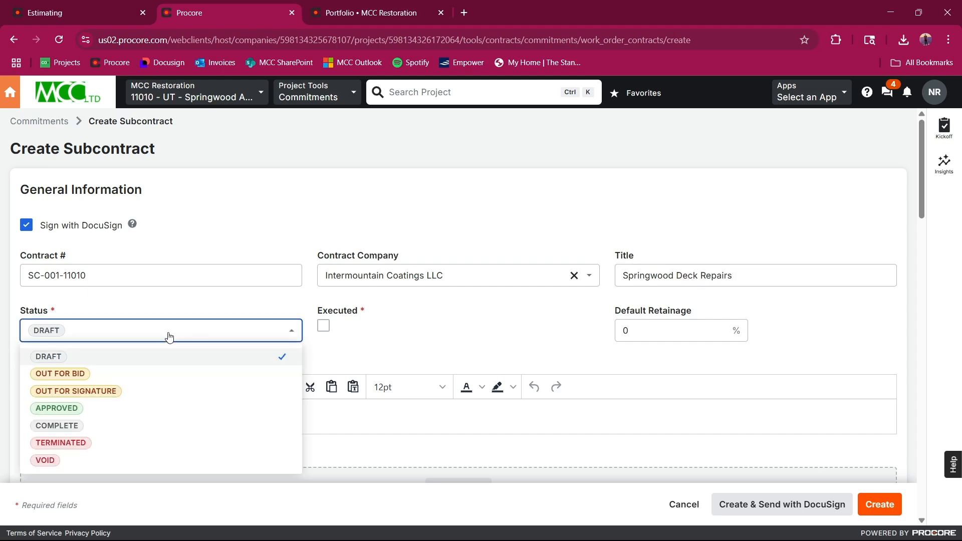
{"action": "left_click", "coordinate": [75, 411]}
{"action": "left_click", "coordinate": [324, 330]}
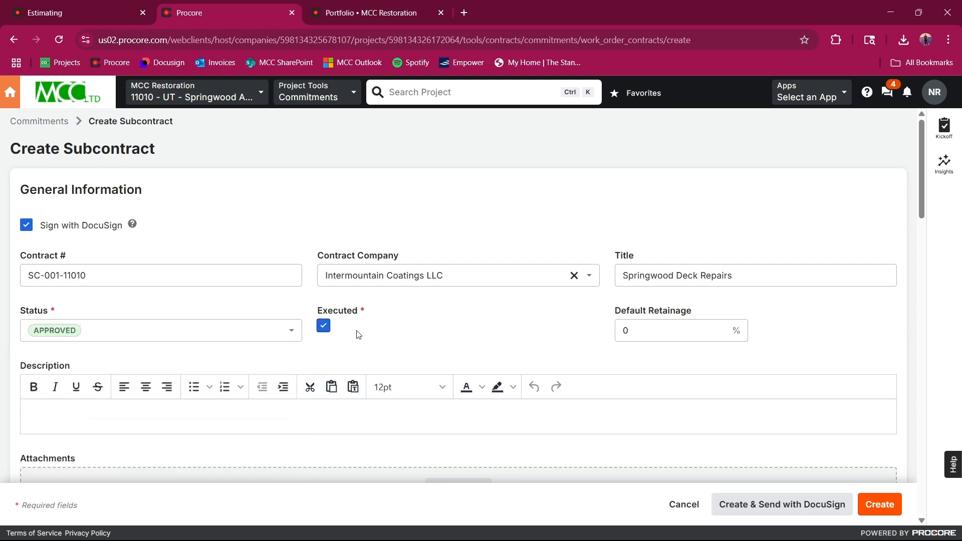
{"action": "left_click", "coordinate": [655, 335]}
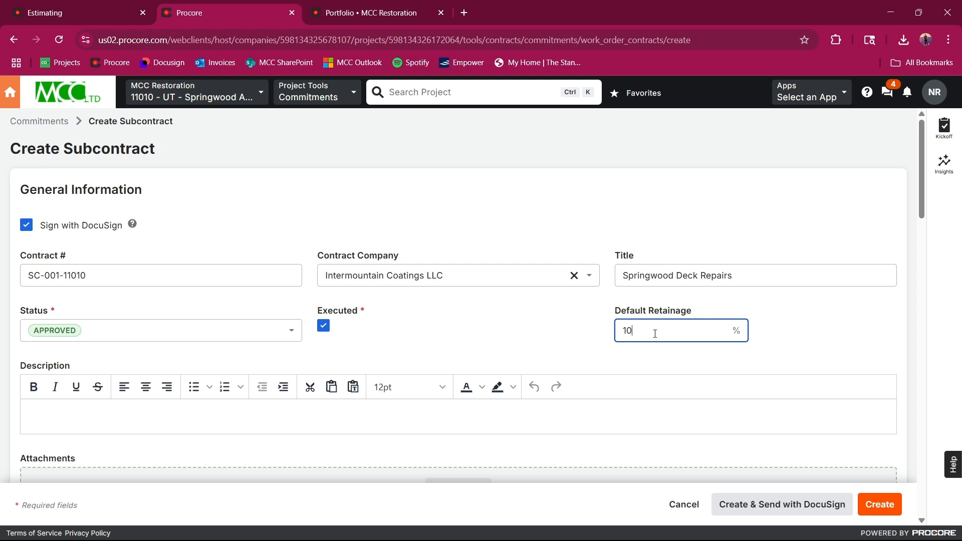
{"action": "scroll", "coordinate": [655, 334], "scroll_direction": "down", "scroll_amount": 3}
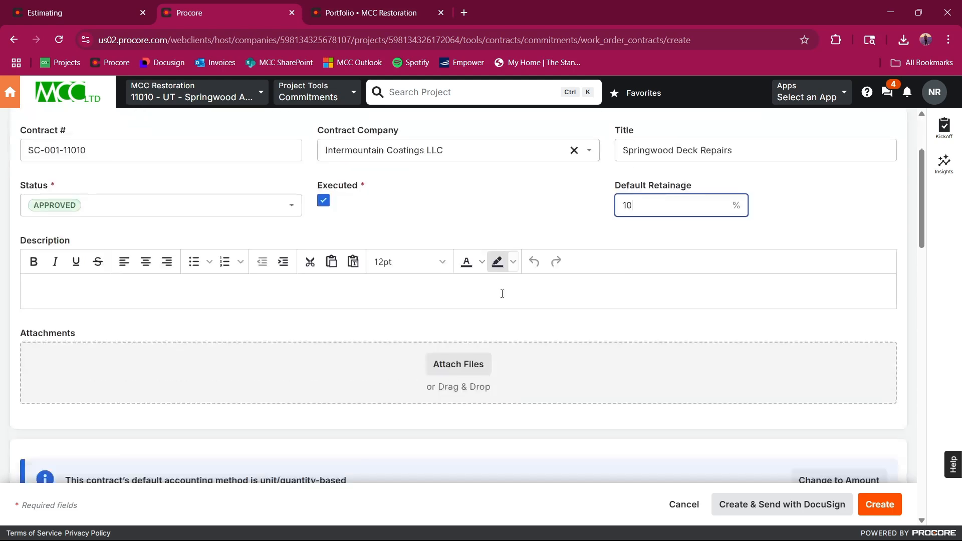
Step: Copy the scope of work, allowances and work description text from the estimate's proposal into the subcontract's description
{"action": "left_click", "coordinate": [295, 288]}
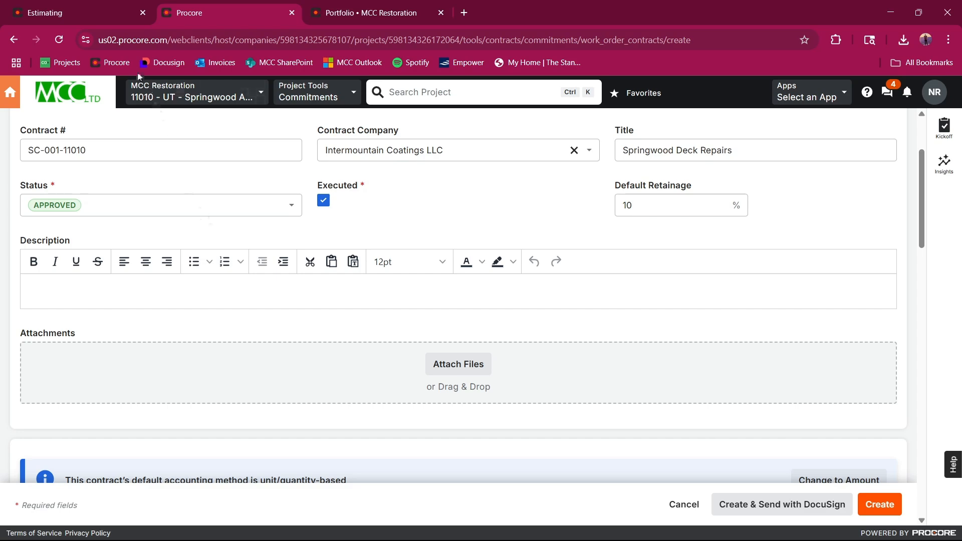
{"action": "left_click", "coordinate": [101, 5]}
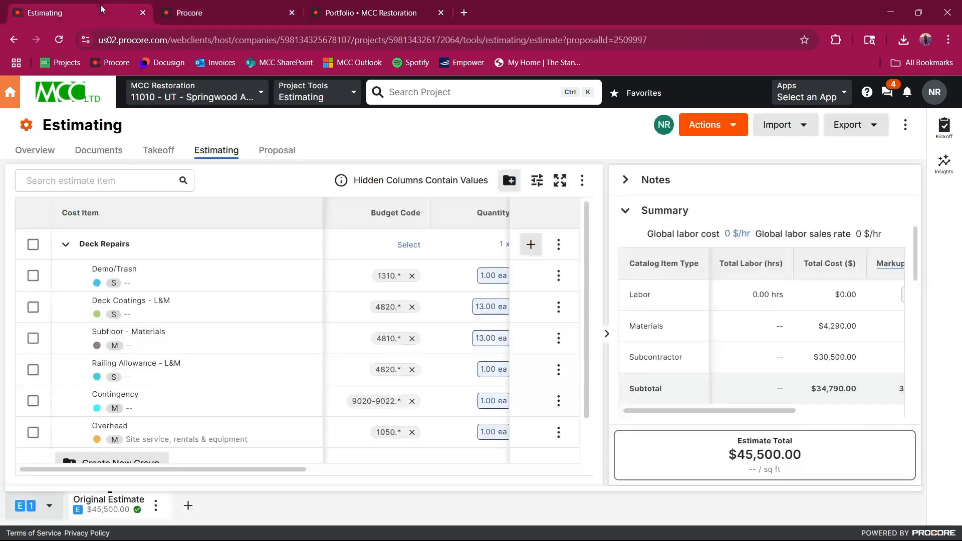
{"action": "left_click", "coordinate": [276, 151]}
{"action": "scroll", "coordinate": [401, 281], "scroll_direction": "down", "scroll_amount": 2}
{"action": "scroll", "coordinate": [394, 286], "scroll_direction": "down", "scroll_amount": 1}
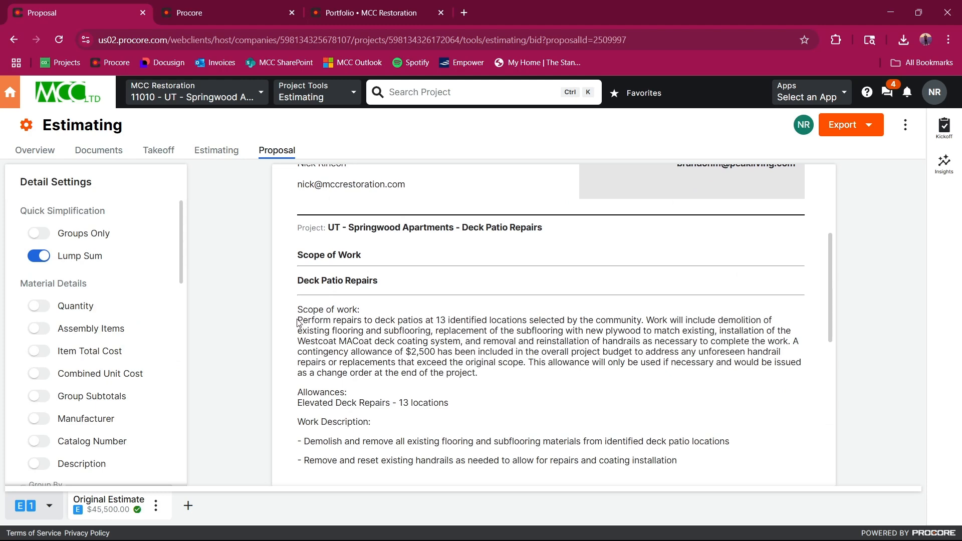
{"action": "scroll", "coordinate": [297, 321], "scroll_direction": "down", "scroll_amount": 1}
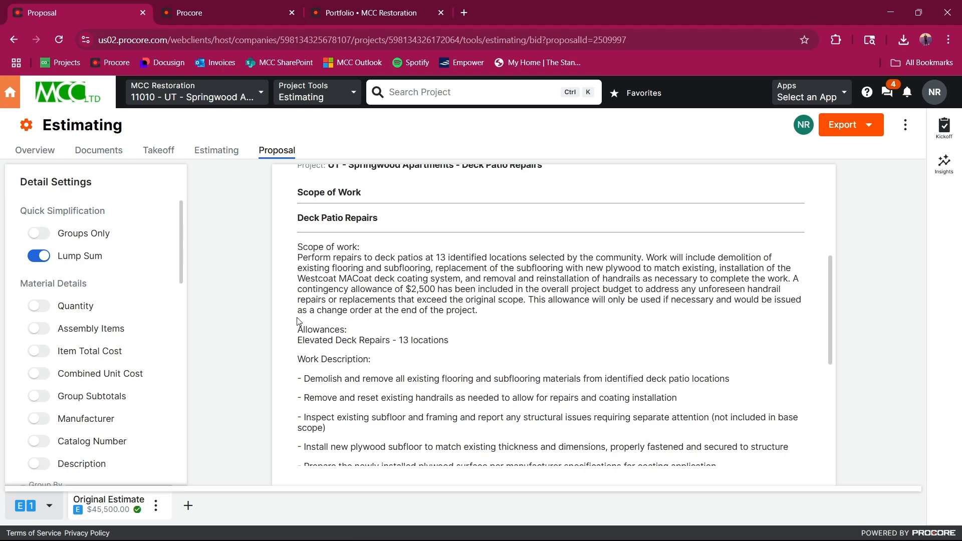
{"action": "scroll", "coordinate": [299, 321], "scroll_direction": "up", "scroll_amount": 1}
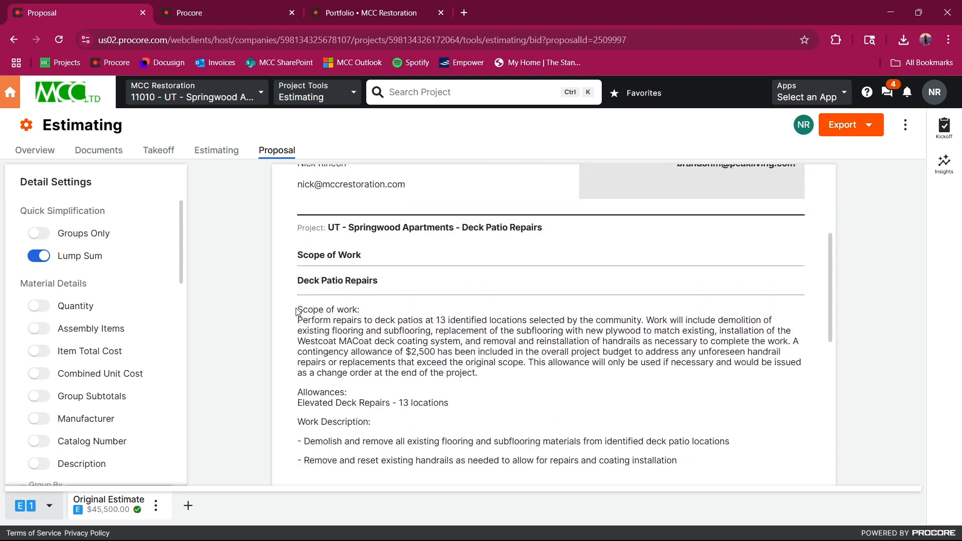
{"action": "left_click_drag", "start_coordinate": [296, 311], "coordinate": [789, 351]}
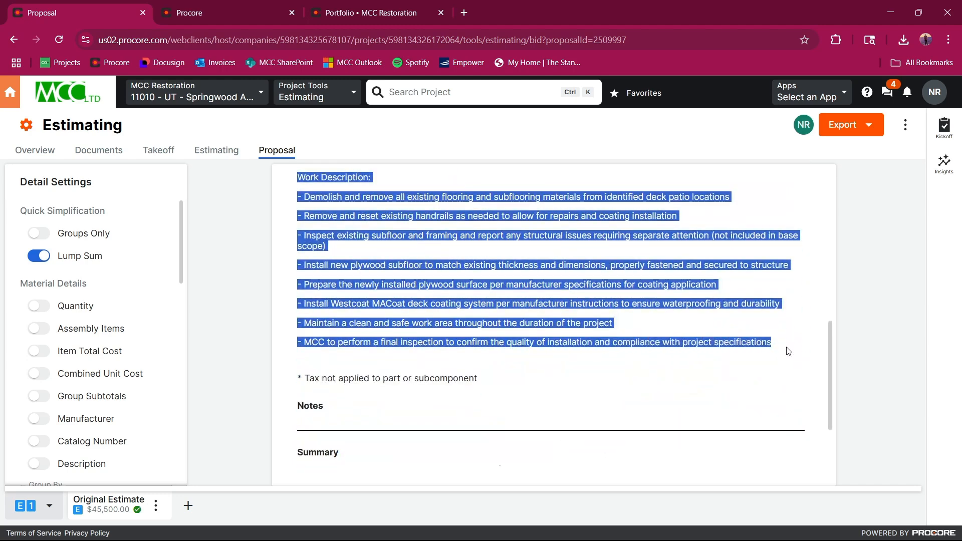
{"action": "left_click", "coordinate": [223, 12]}
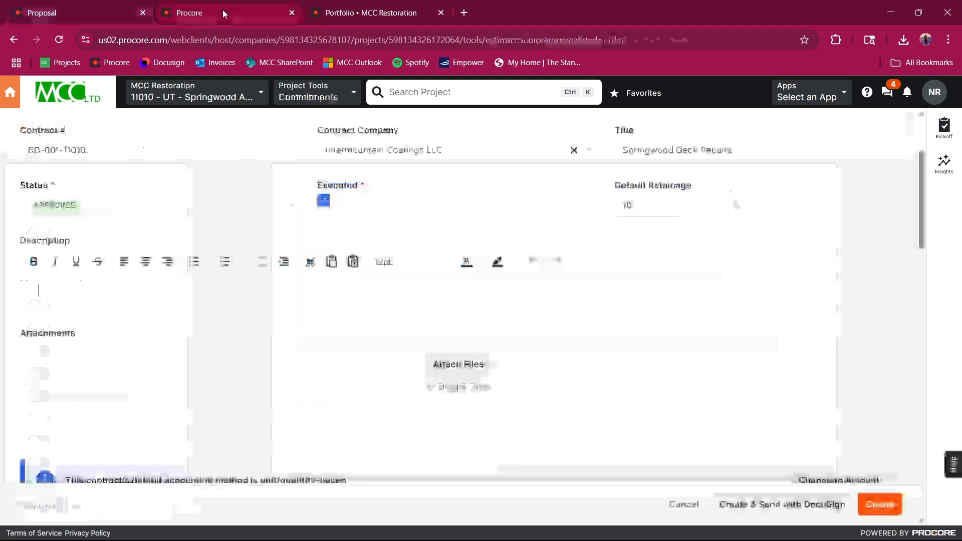
{"action": "key", "text": "ctrl+v"}
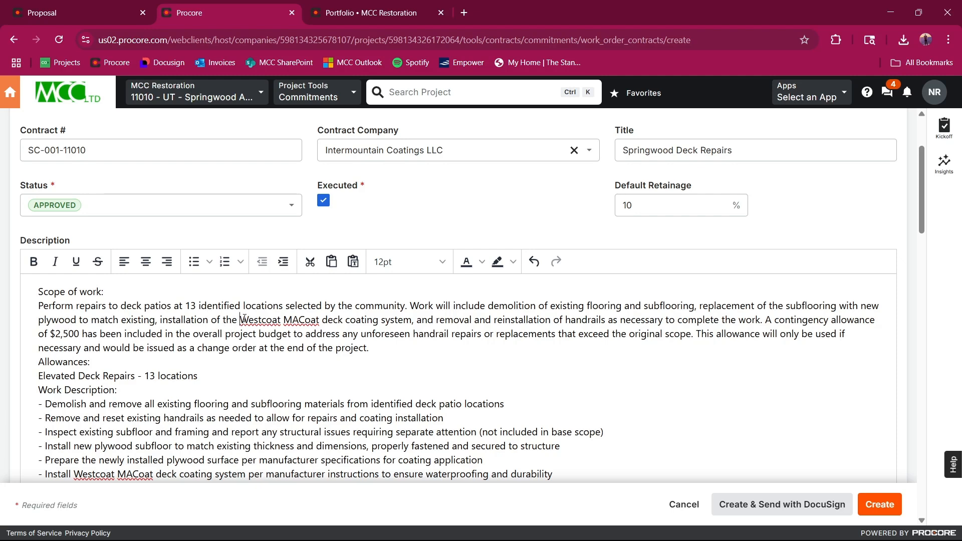
Step: Replace "Westcoat MACoat" with "PolyCoat" in the description's scope of work paragraph
{"action": "left_click_drag", "start_coordinate": [239, 320], "coordinate": [325, 321]}
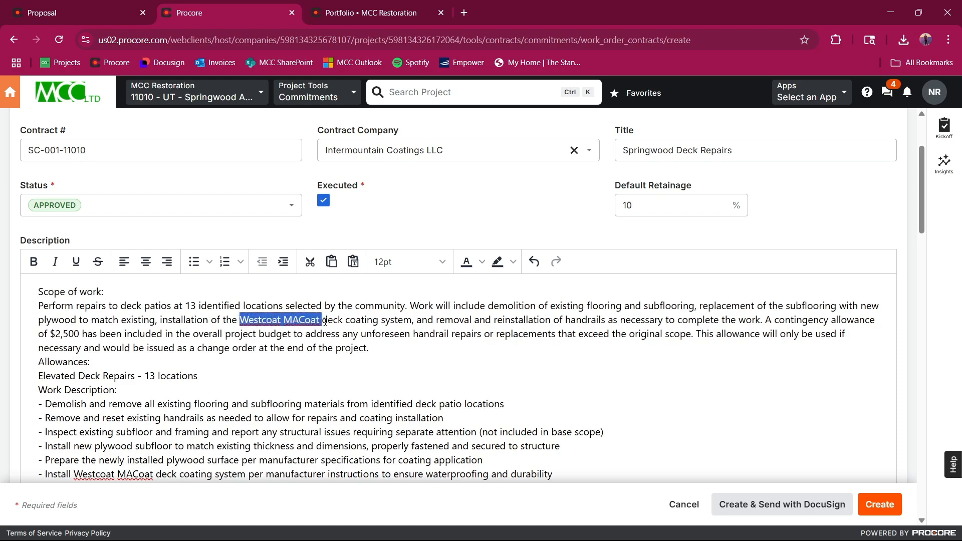
{"action": "type", "text": "P"}
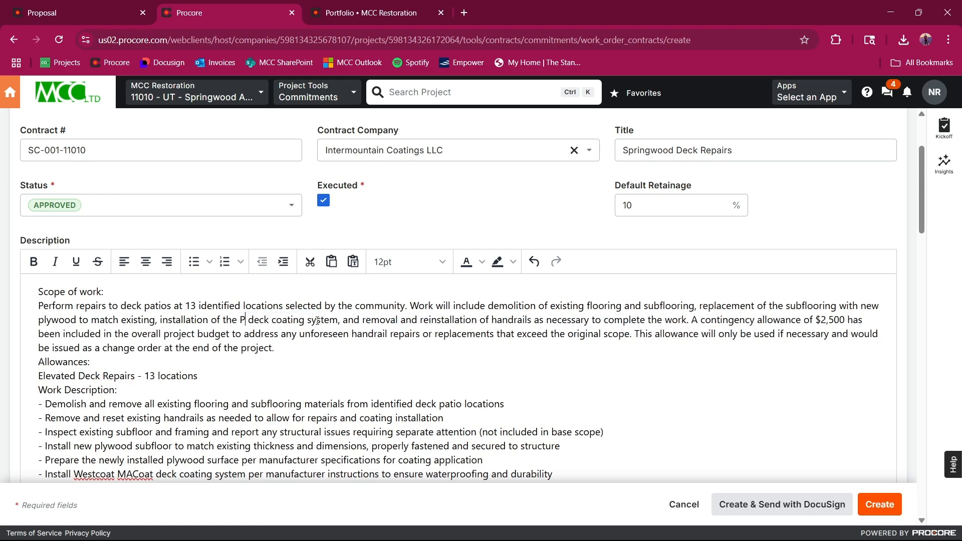
{"action": "type", "text": "oly"}
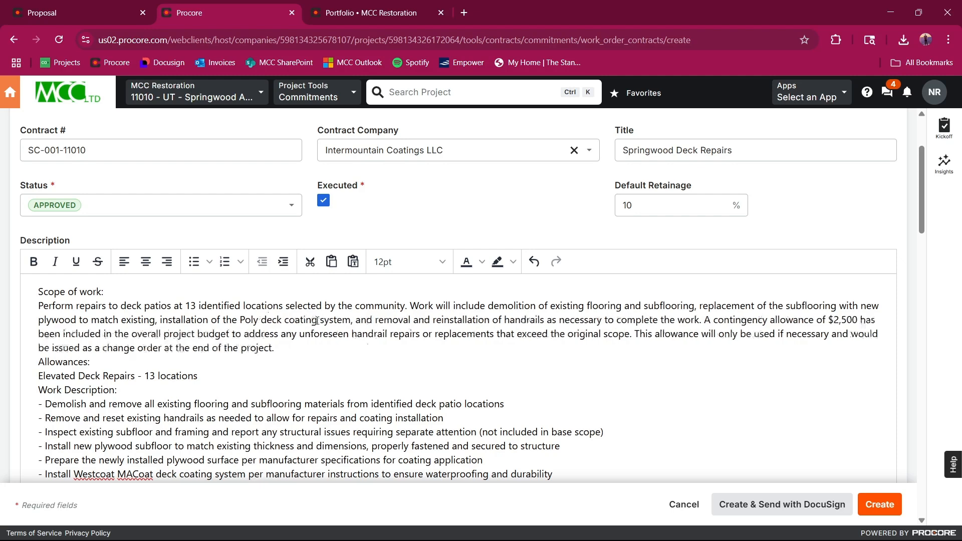
{"action": "type", "text": "Coat"}
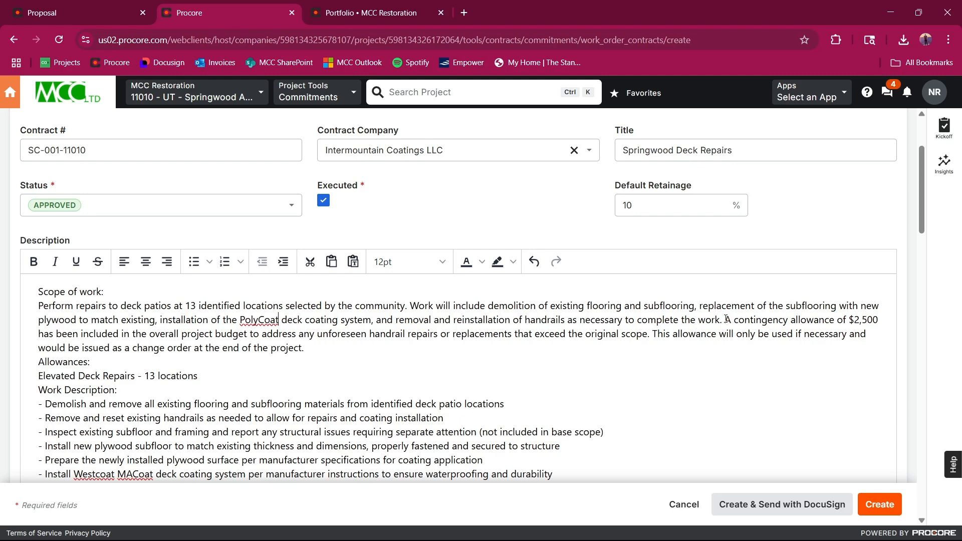
Step: Delete the contingency allowance sentences from the scope of work paragraph and leave a blank line before the Allowances heading
{"action": "left_click_drag", "start_coordinate": [726, 319], "coordinate": [665, 349]}
{"action": "key", "text": "Delete"}
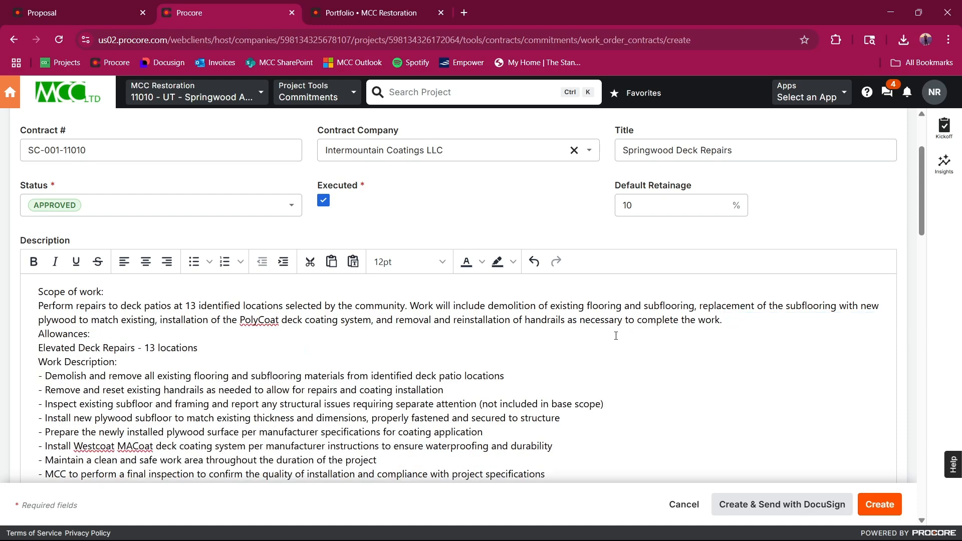
{"action": "type", "text": "\\"}
{"action": "key", "text": "Delete"}
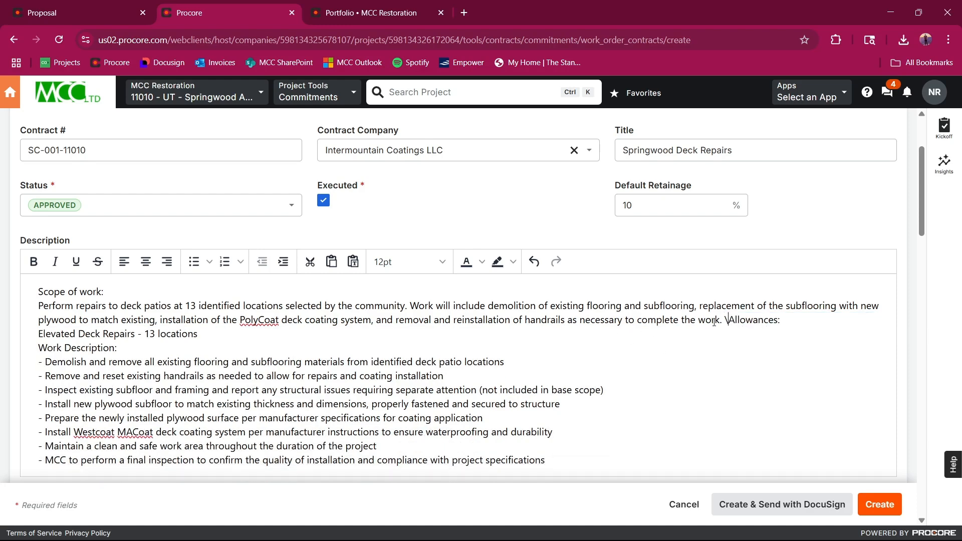
{"action": "key", "text": "ctrl+z"}
{"action": "key", "text": "ctrl+z"}
{"action": "key", "text": "ctrl+z"}
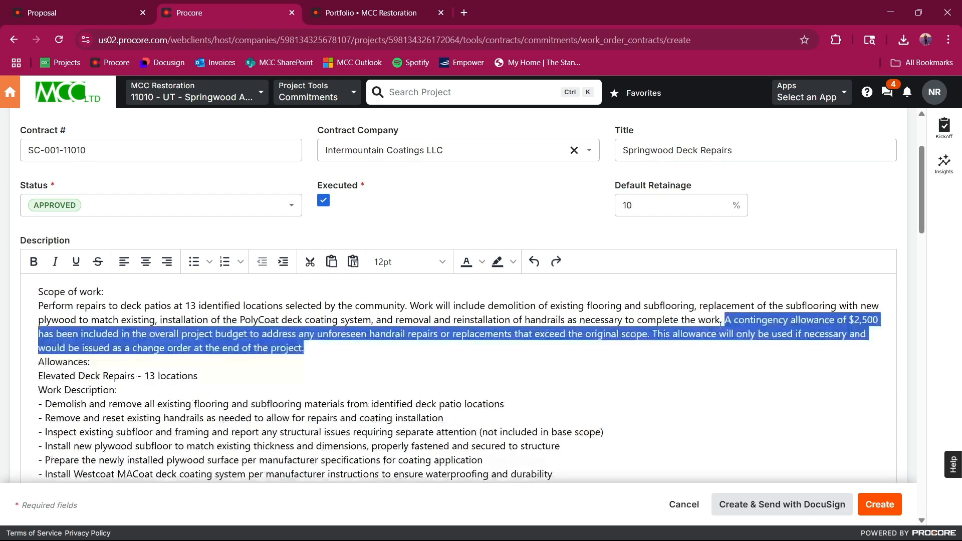
{"action": "key", "text": "Delete"}
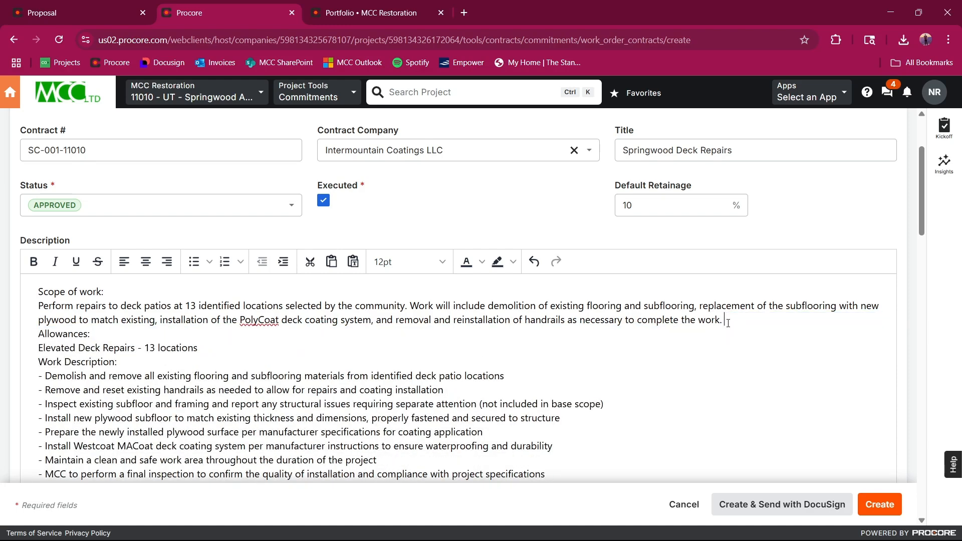
{"action": "key", "text": "Return"}
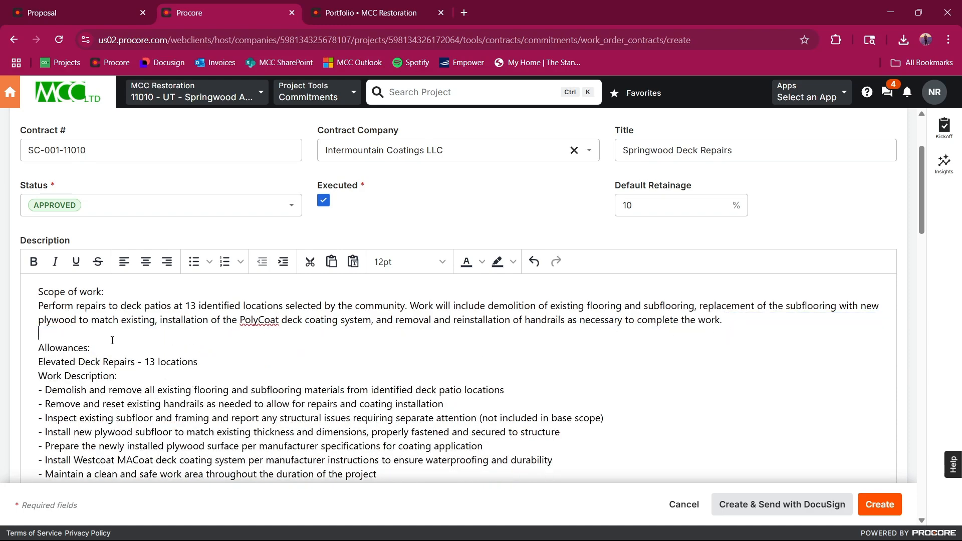
Step: Make the "Scope of work" and "Allowances" headings bold in the description, keeping their colons in regular weight
{"action": "left_click_drag", "start_coordinate": [38, 292], "coordinate": [110, 290]}
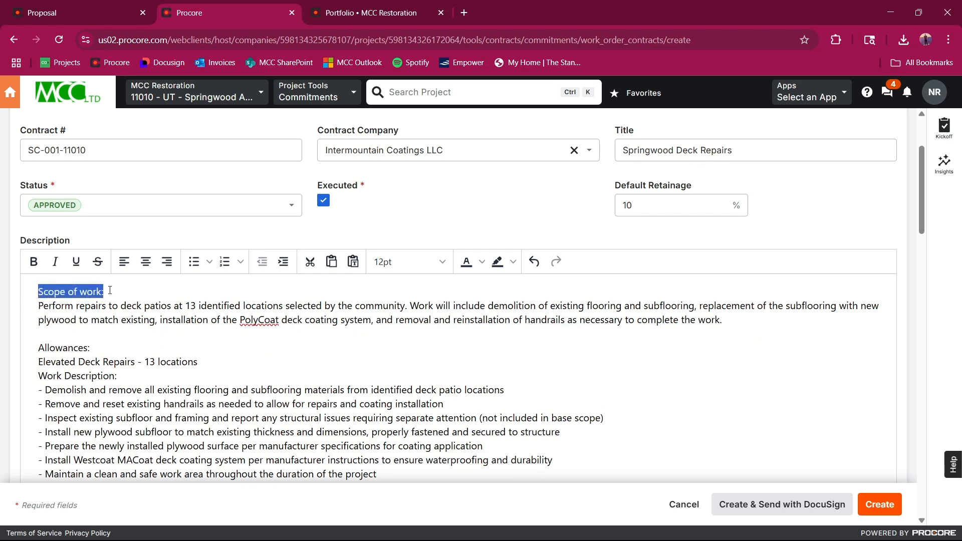
{"action": "key", "text": "ctrl+b"}
{"action": "left_click", "coordinate": [119, 337]}
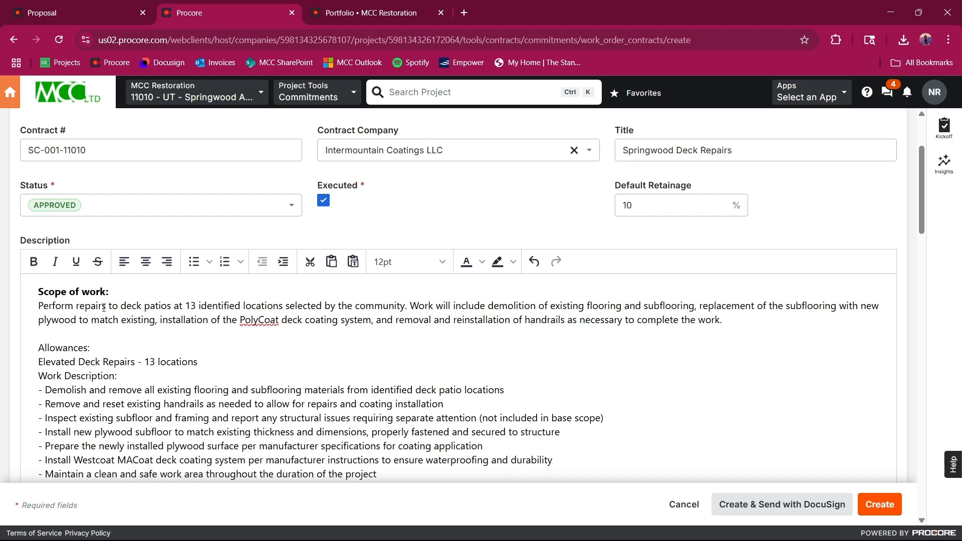
{"action": "left_click_drag", "start_coordinate": [109, 293], "coordinate": [106, 293]}
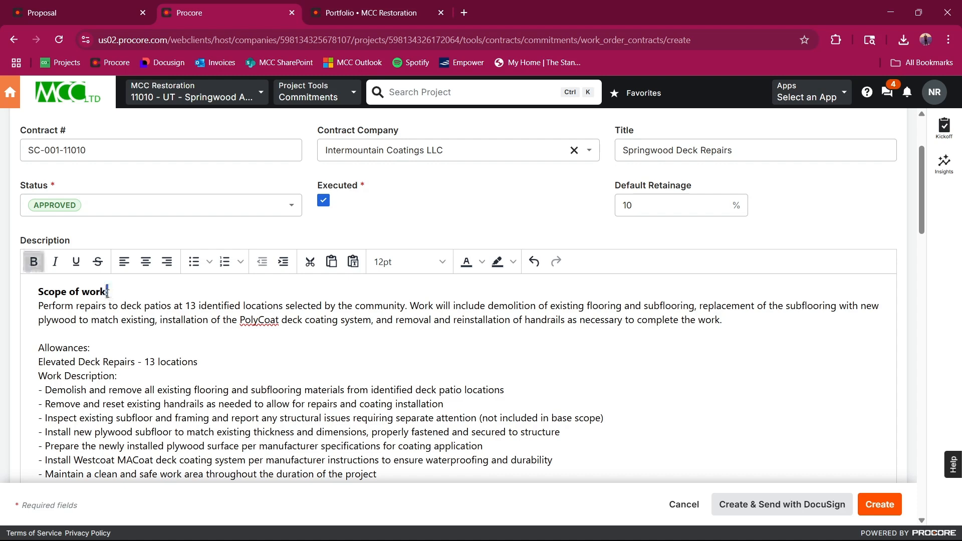
{"action": "key", "text": "ctrl+b"}
{"action": "left_click_drag", "start_coordinate": [39, 348], "coordinate": [92, 347]}
{"action": "key", "text": "ctrl+b"}
{"action": "left_click", "coordinate": [113, 347]}
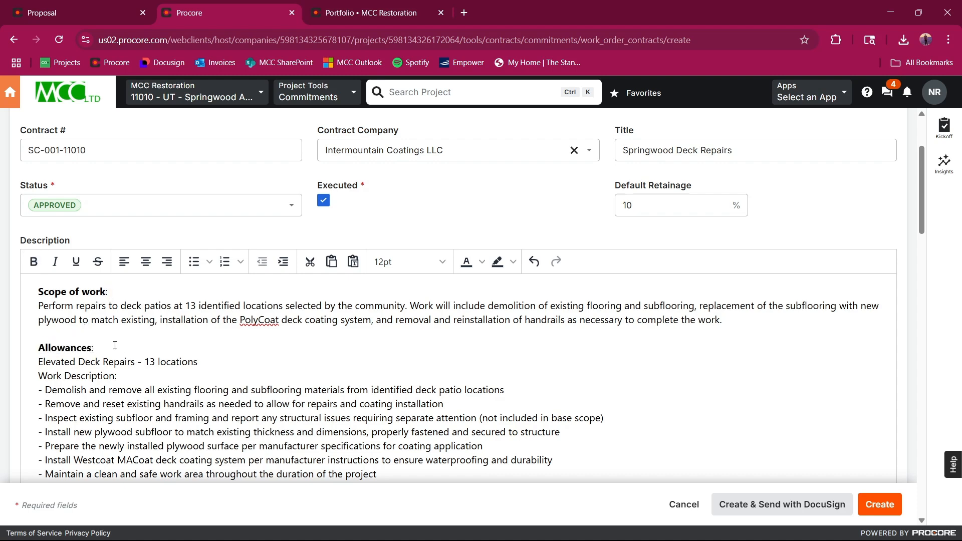
Step: Insert "CDX" after "plywood" in the work description line about installing the new subfloor
{"action": "scroll", "coordinate": [68, 257], "scroll_direction": "down", "scroll_amount": 3}
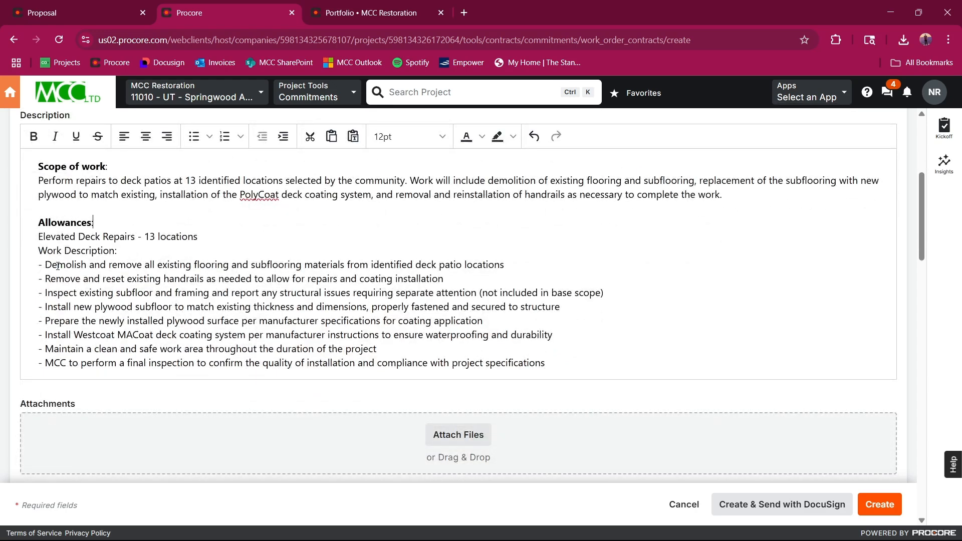
{"action": "left_click", "coordinate": [132, 307]}
{"action": "type", "text": "CDX"}
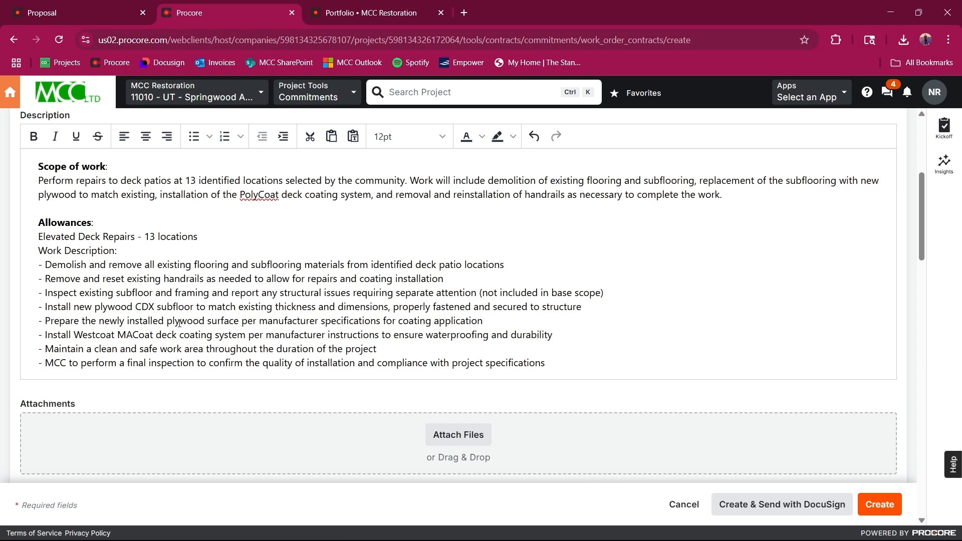
Step: Change "Westcoat MACoat" to "PolyCoat" in the work description line about installing the deck coating system
{"action": "left_click_drag", "start_coordinate": [74, 334], "coordinate": [154, 335]}
{"action": "type", "text": "Poly"}
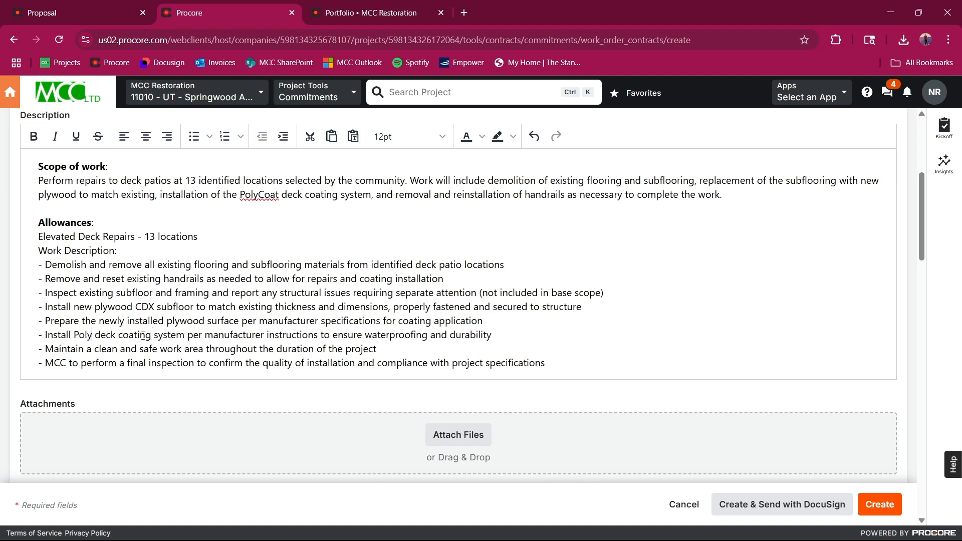
{"action": "type", "text": "Coat"}
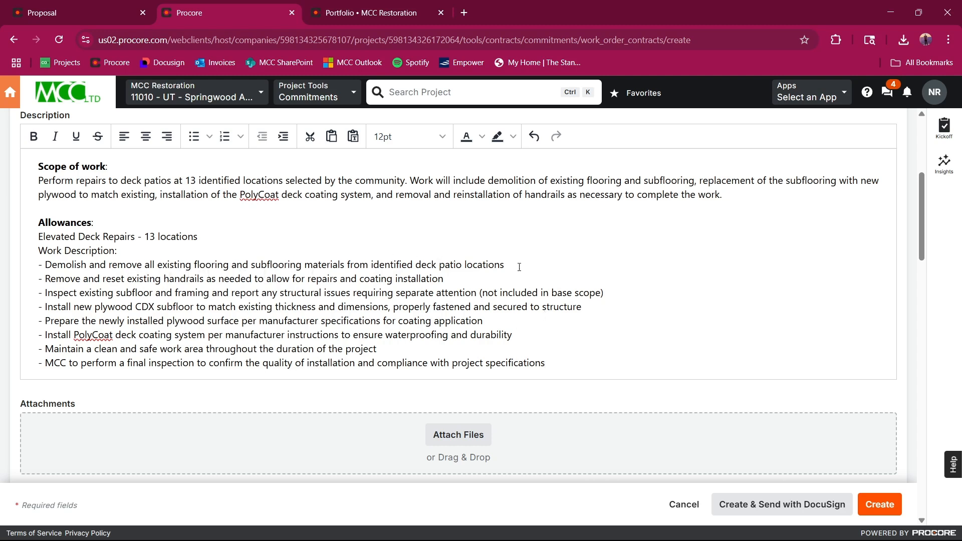
Step: Add ". Haul off waste." to the end of the demolition line in the work description
{"action": "type", "text": "/."}
{"action": "key", "text": "BackSpace"}
{"action": "type", "text": ". Haul off waste."}
Step: Select the 01_MCC_SUBCONTRACTOR_CONTRACT and 03_Lien_Release PDFs from the project's Subcontractor Contracts documents folder as subcontract attachments
{"action": "scroll", "coordinate": [156, 320], "scroll_direction": "down", "scroll_amount": 1}
{"action": "scroll", "coordinate": [251, 323], "scroll_direction": "up", "scroll_amount": 2}
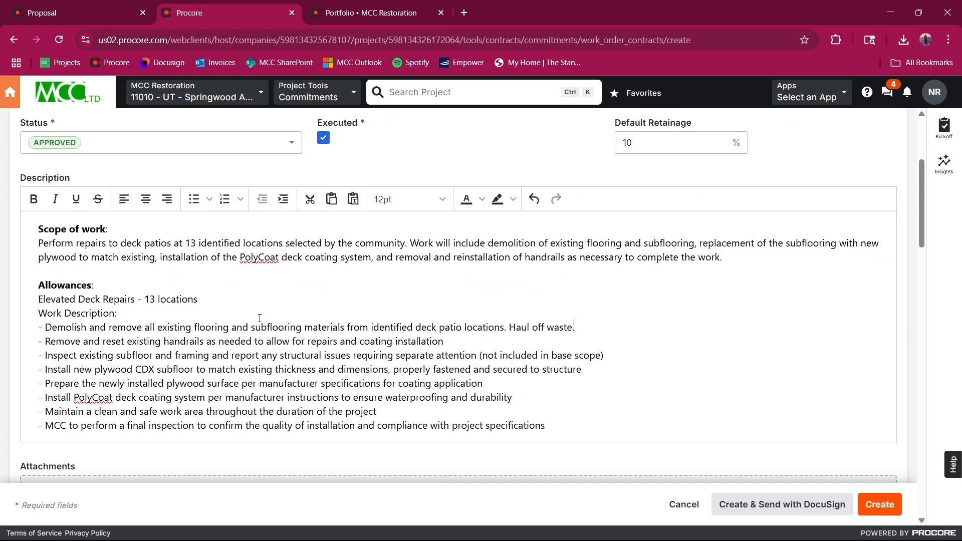
{"action": "scroll", "coordinate": [291, 324], "scroll_direction": "up", "scroll_amount": 3}
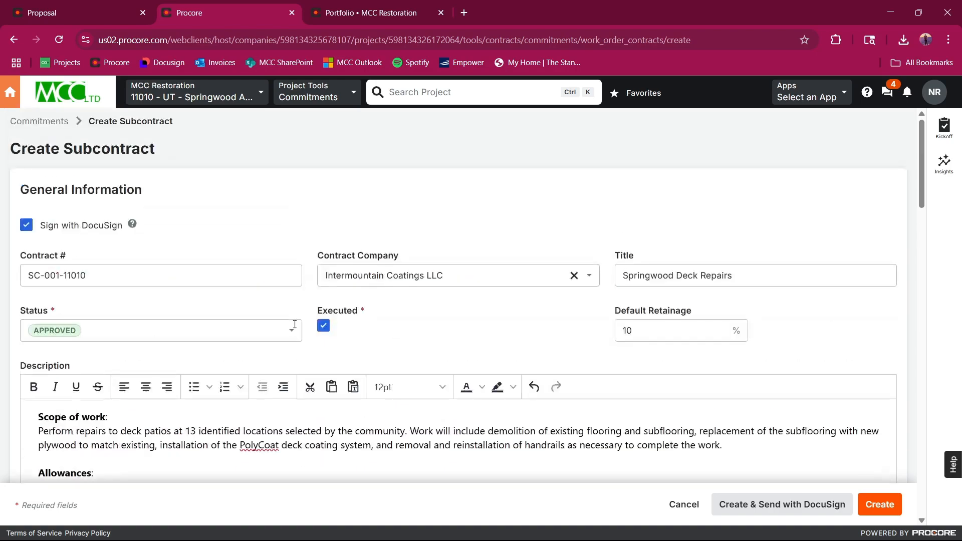
{"action": "scroll", "coordinate": [306, 321], "scroll_direction": "down", "scroll_amount": 4}
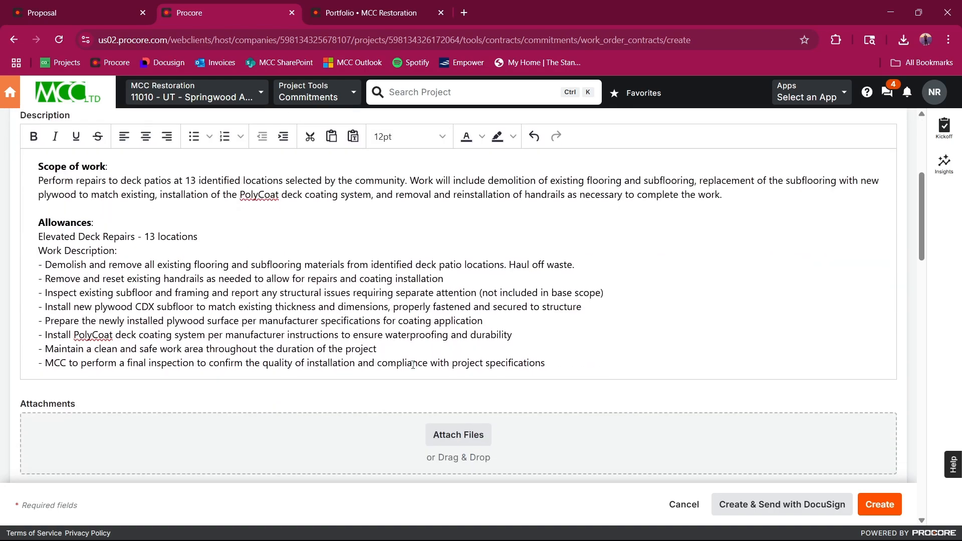
{"action": "left_click", "coordinate": [447, 432]}
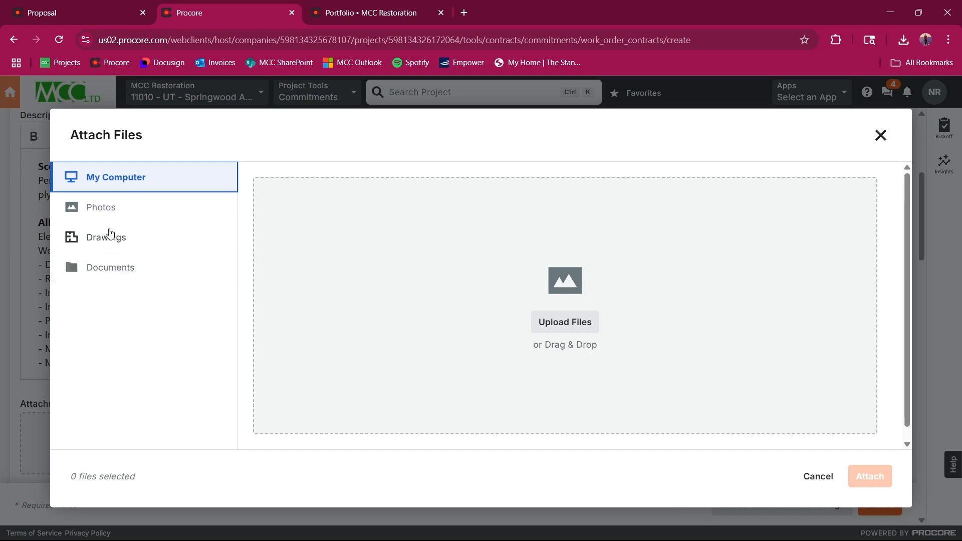
{"action": "left_click", "coordinate": [119, 271]}
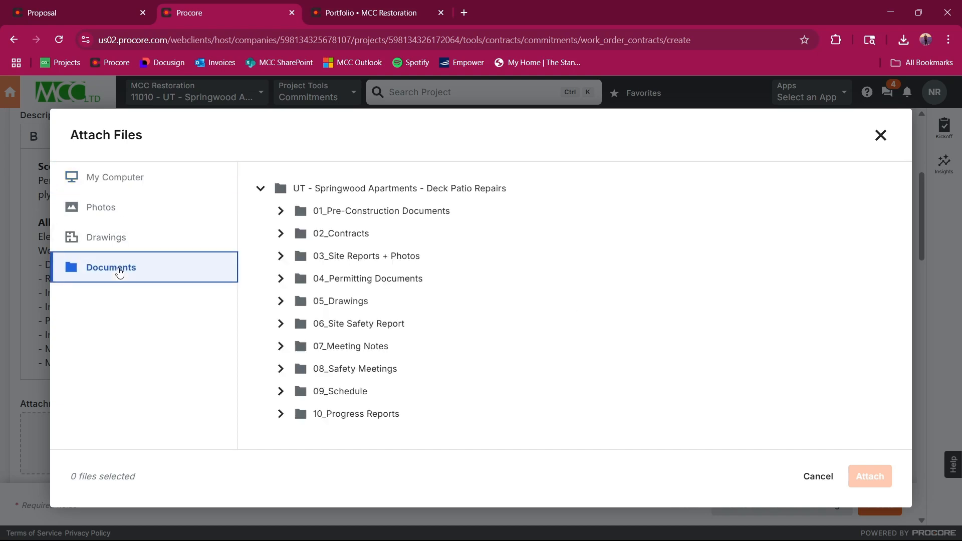
{"action": "left_click", "coordinate": [279, 236]}
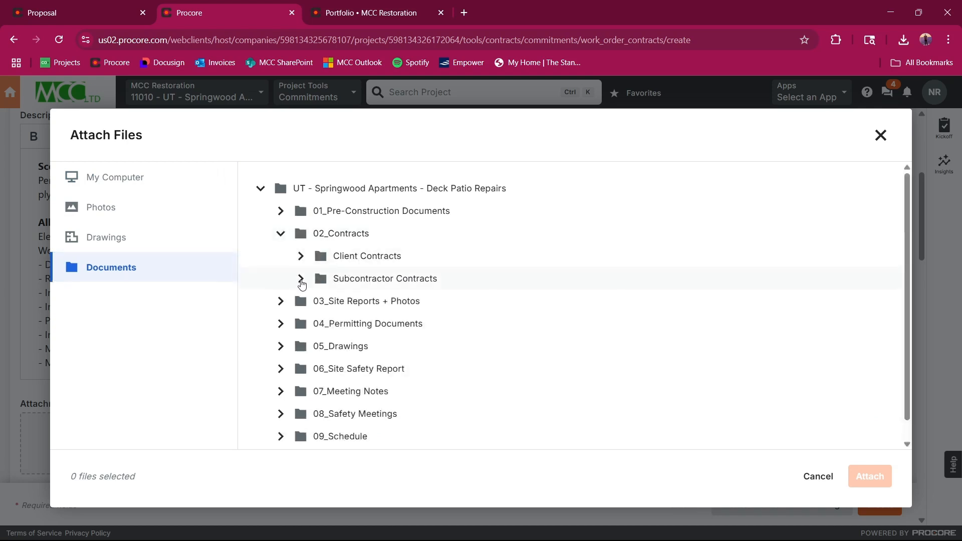
{"action": "left_click", "coordinate": [300, 279]}
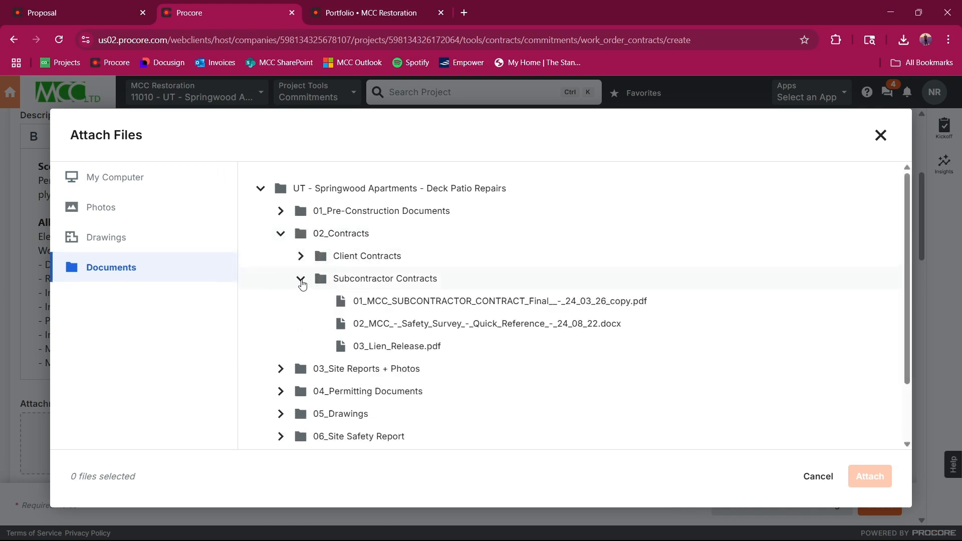
{"action": "left_click", "coordinate": [401, 303]}
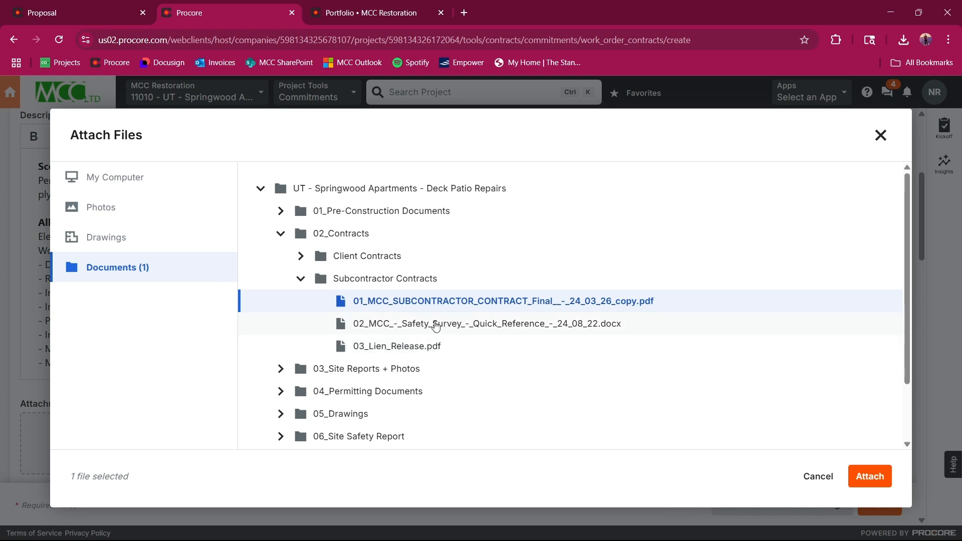
{"action": "left_click", "coordinate": [407, 347]}
Step: Add the Springwood Decks Site Specific Health and Safety Plan from the 06_Site Safety Report folder to the attachment selection
{"action": "scroll", "coordinate": [402, 347], "scroll_direction": "down", "scroll_amount": 1}
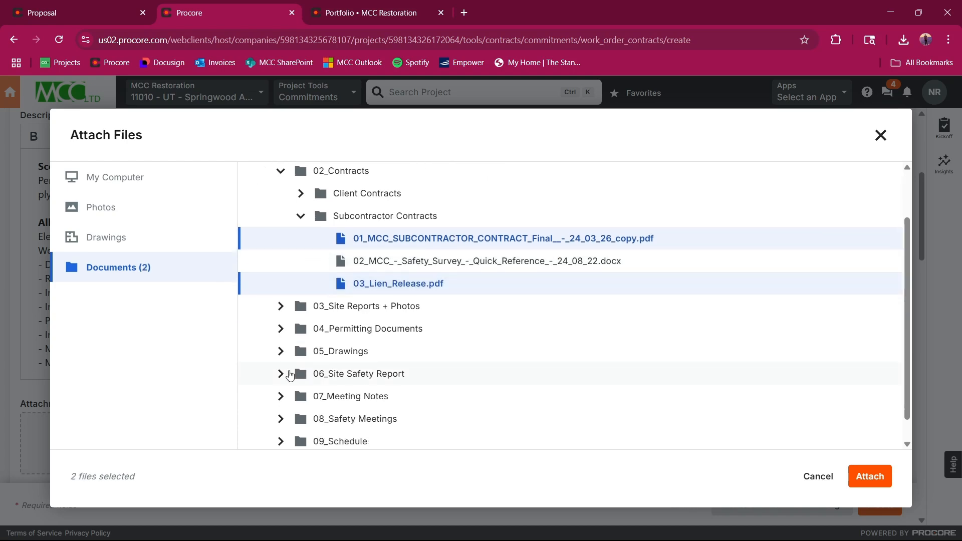
{"action": "left_click", "coordinate": [281, 374]}
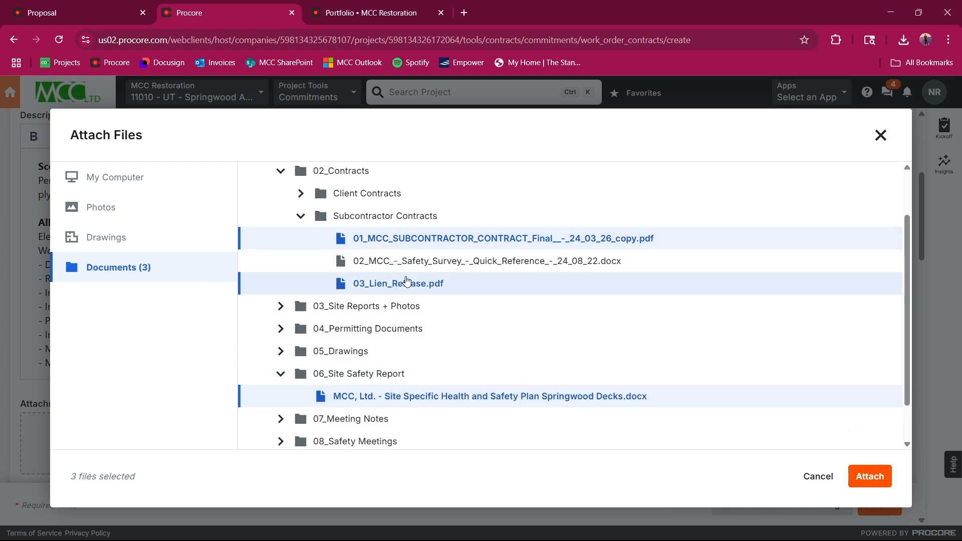
{"action": "scroll", "coordinate": [587, 434], "scroll_direction": "down", "scroll_amount": 1}
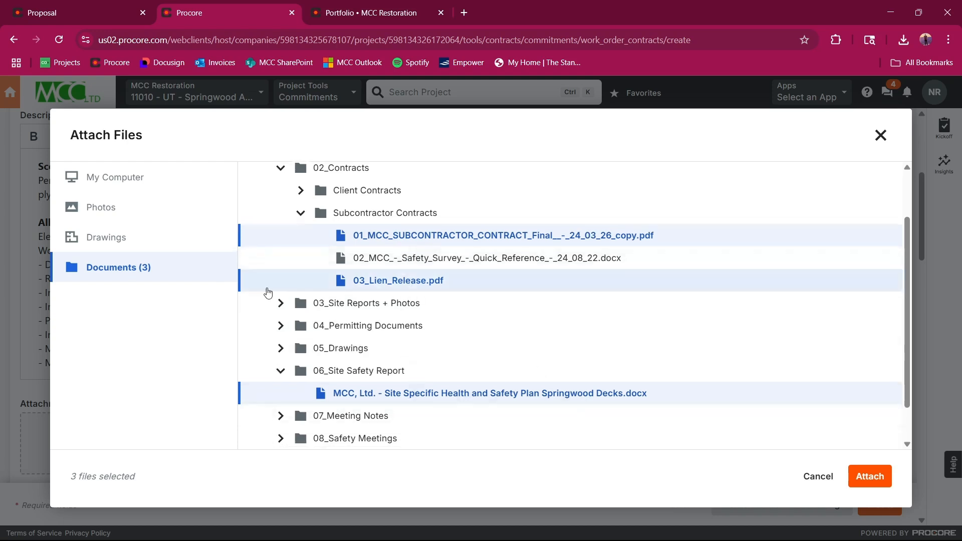
Step: Upload "Intermountain Coatings - Safety_Survey.pdf" from the computer and attach it with the selected project documents
{"action": "left_click", "coordinate": [120, 181]}
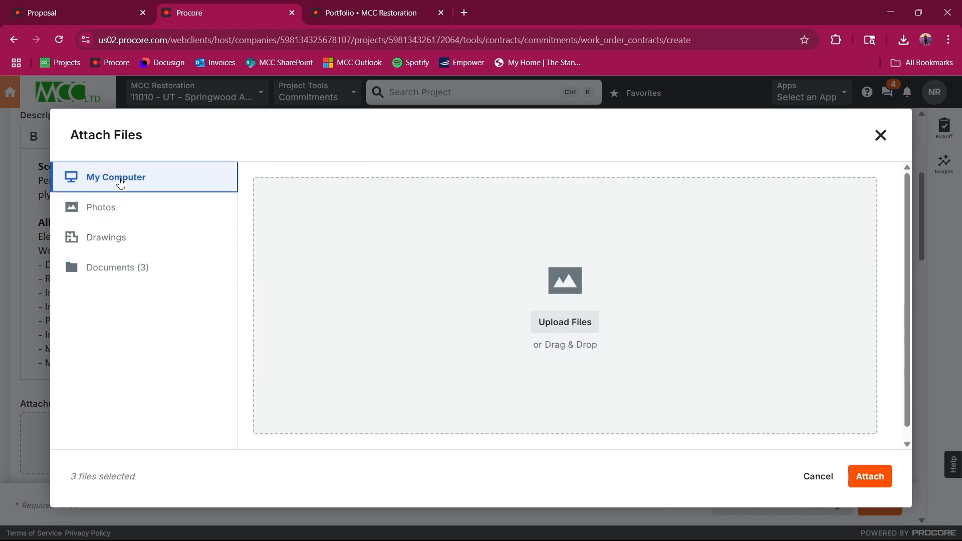
{"action": "left_click", "coordinate": [565, 323]}
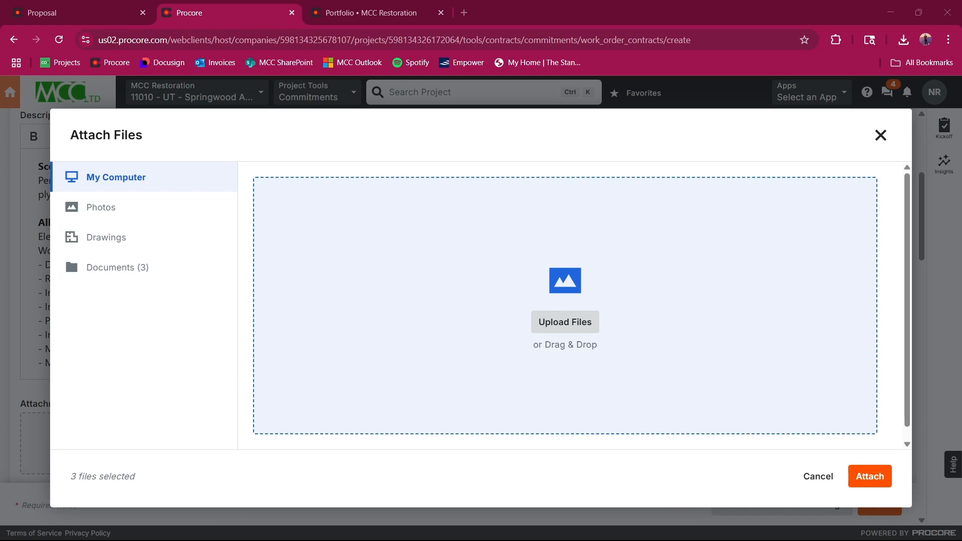
{"action": "double_click", "coordinate": [360, 278]}
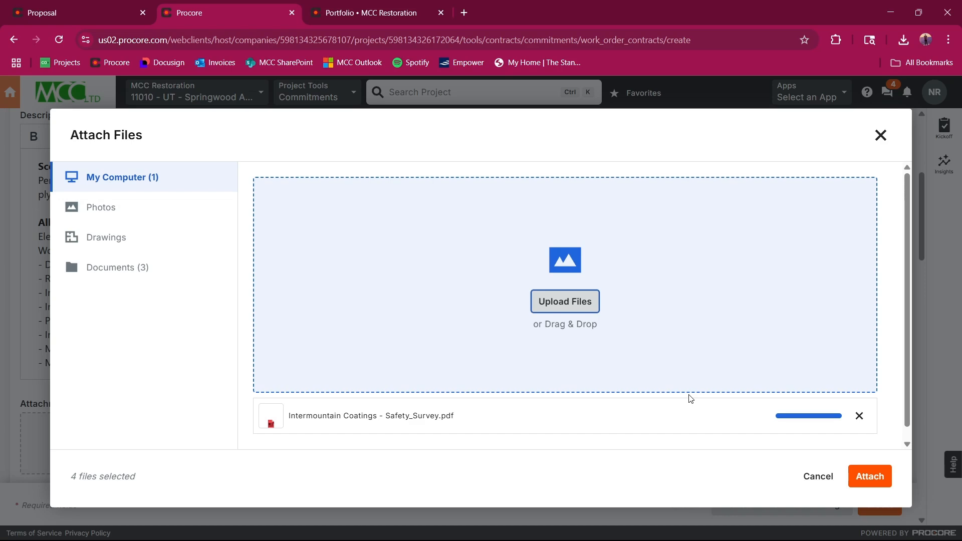
{"action": "left_click", "coordinate": [872, 476]}
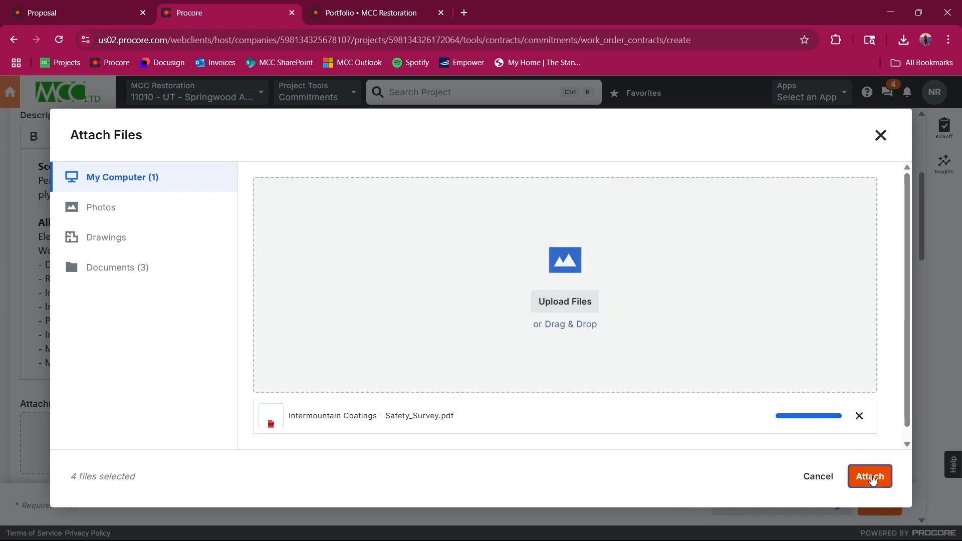
Step: Add a first line item to the subcontract's Schedule of Values
{"action": "scroll", "coordinate": [502, 326], "scroll_direction": "down", "scroll_amount": 3}
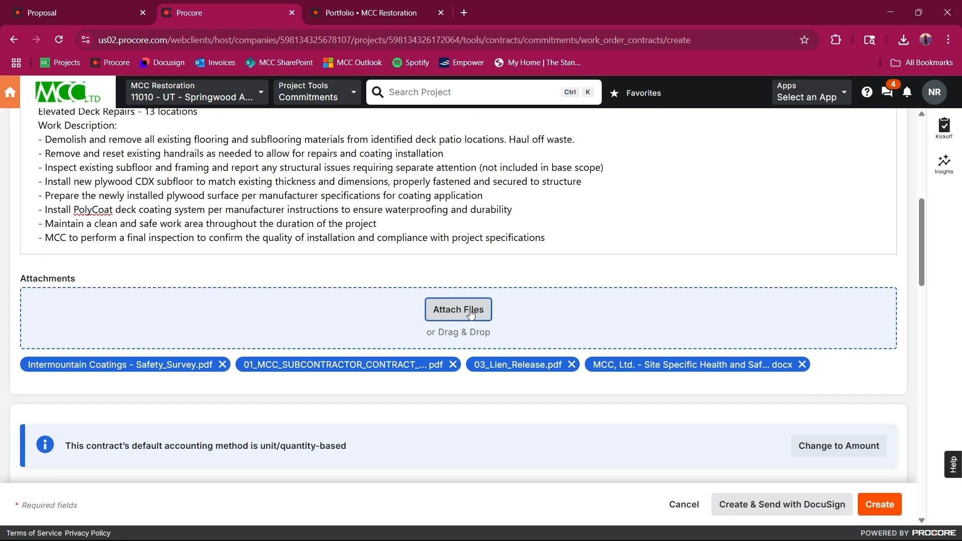
{"action": "scroll", "coordinate": [652, 382], "scroll_direction": "down", "scroll_amount": 5}
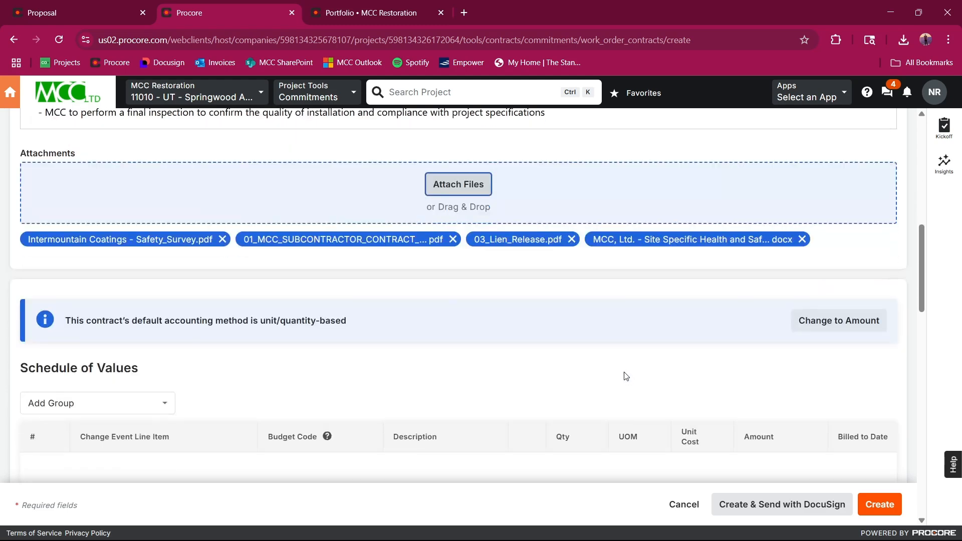
{"action": "scroll", "coordinate": [351, 348], "scroll_direction": "down", "scroll_amount": 1}
{"action": "scroll", "coordinate": [328, 343], "scroll_direction": "down", "scroll_amount": 2}
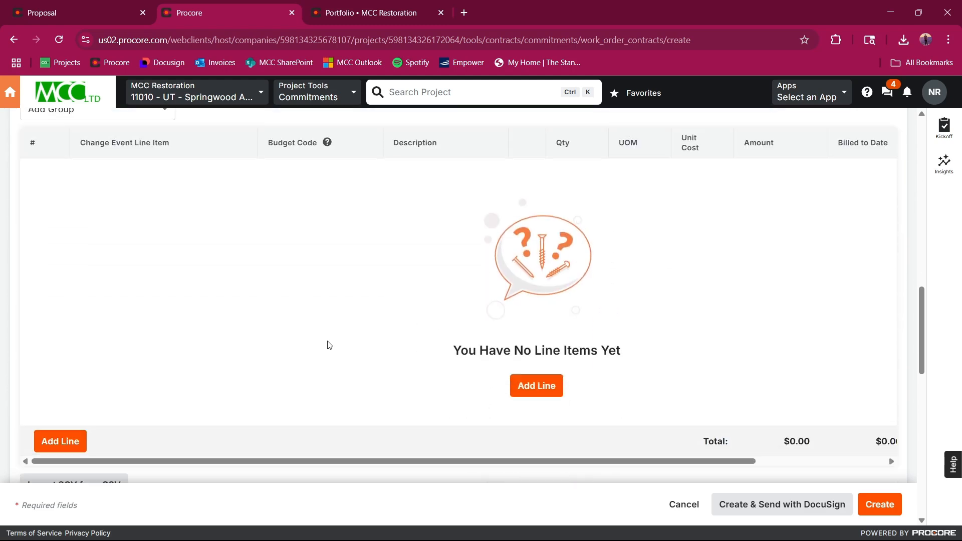
{"action": "scroll", "coordinate": [324, 337], "scroll_direction": "up", "scroll_amount": 1}
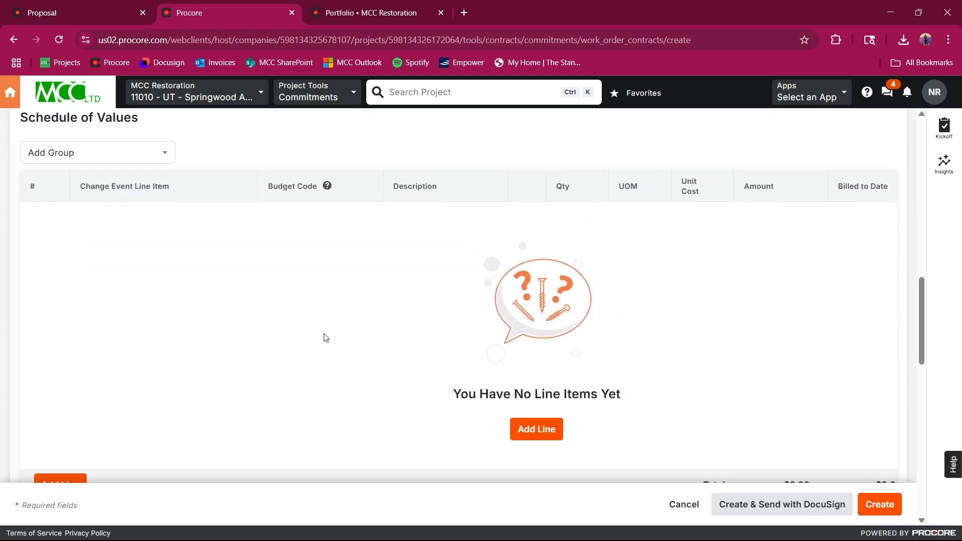
{"action": "left_click", "coordinate": [538, 431]}
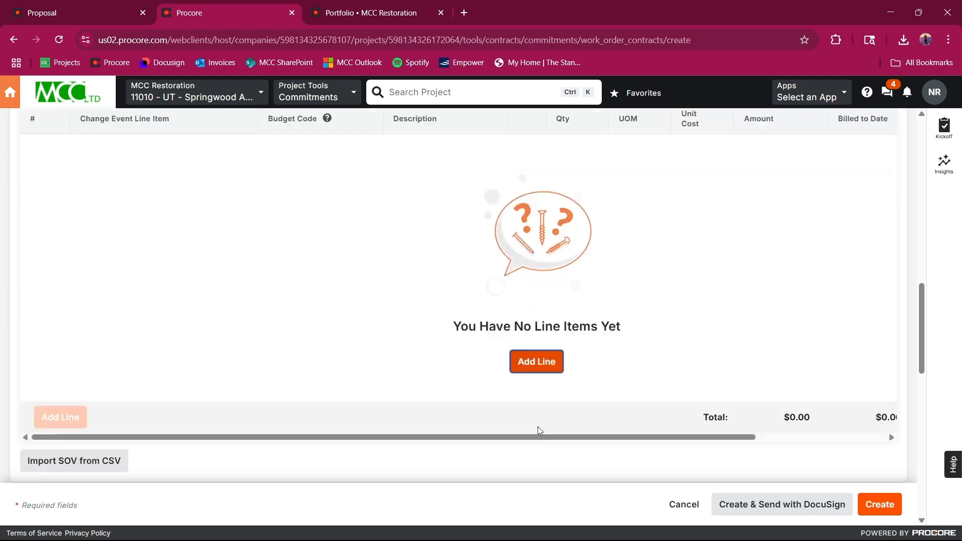
{"action": "scroll", "coordinate": [396, 381], "scroll_direction": "up", "scroll_amount": 2}
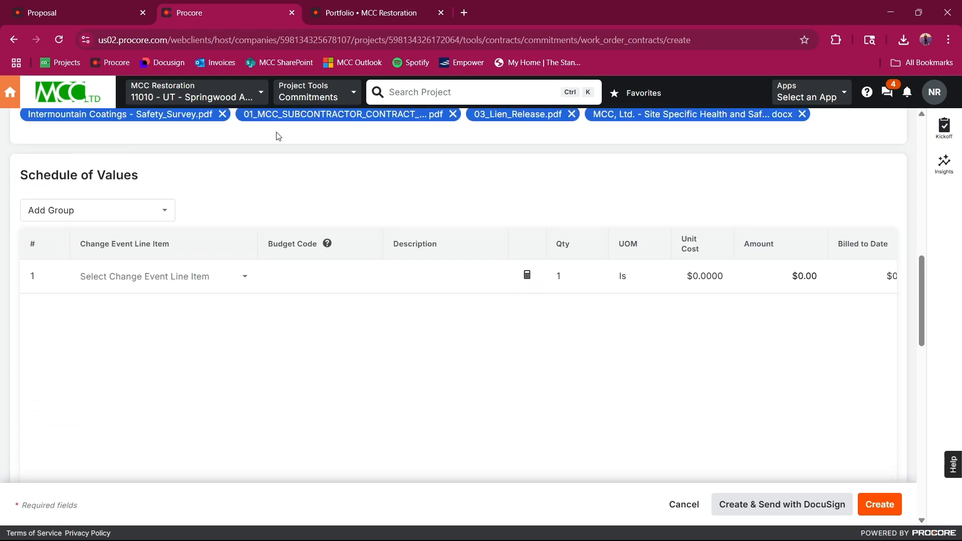
Step: Examine the Deck Repairs cost items in the project estimate, checking the Deck Coatings quantity, unit cost and subtotal
{"action": "left_click", "coordinate": [112, 6]}
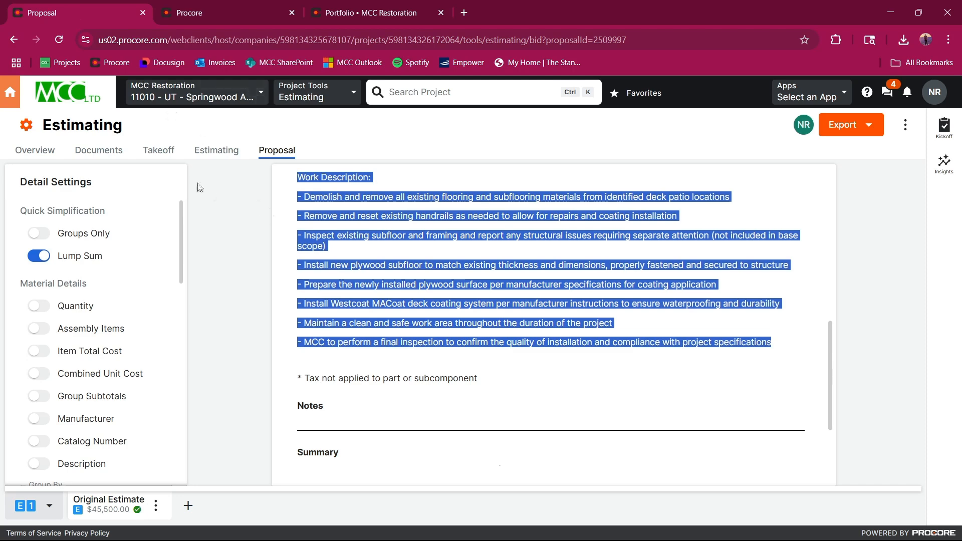
{"action": "left_click", "coordinate": [216, 151]}
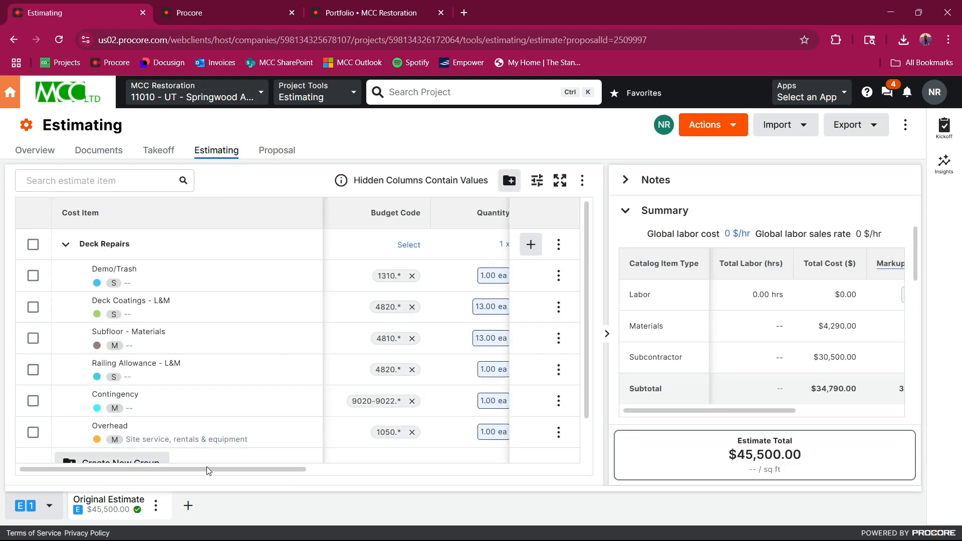
{"action": "left_click_drag", "start_coordinate": [208, 469], "coordinate": [279, 533]}
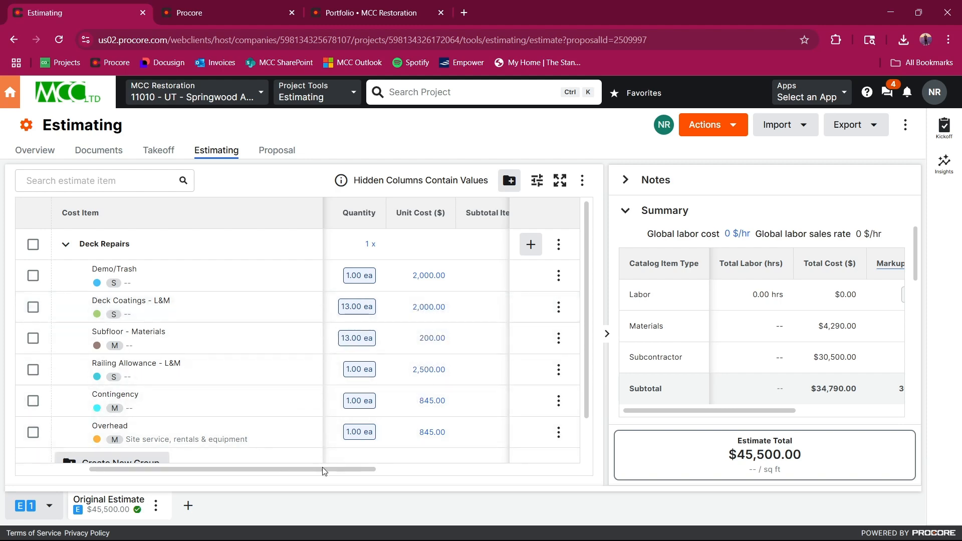
{"action": "left_click_drag", "start_coordinate": [322, 469], "coordinate": [343, 470]}
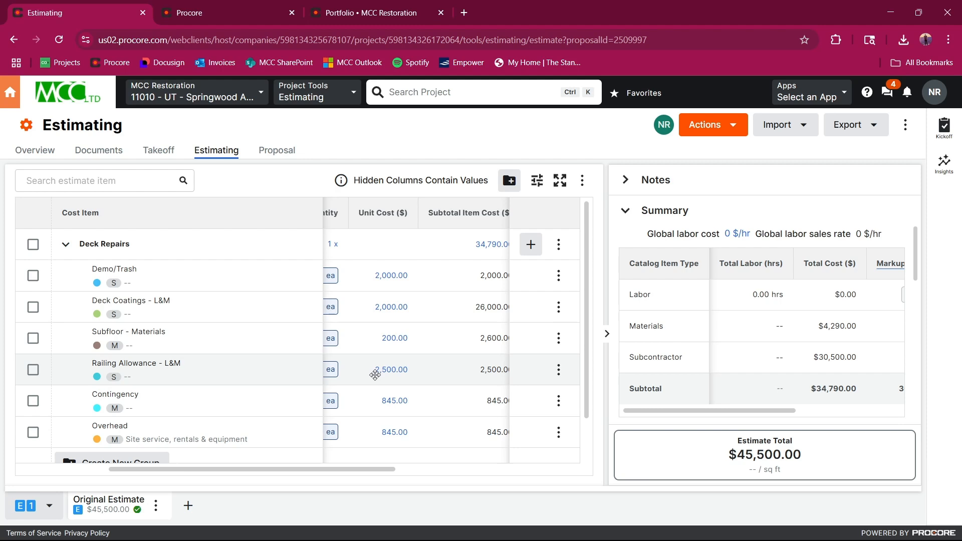
{"action": "scroll", "coordinate": [382, 357], "scroll_direction": "down", "scroll_amount": 1}
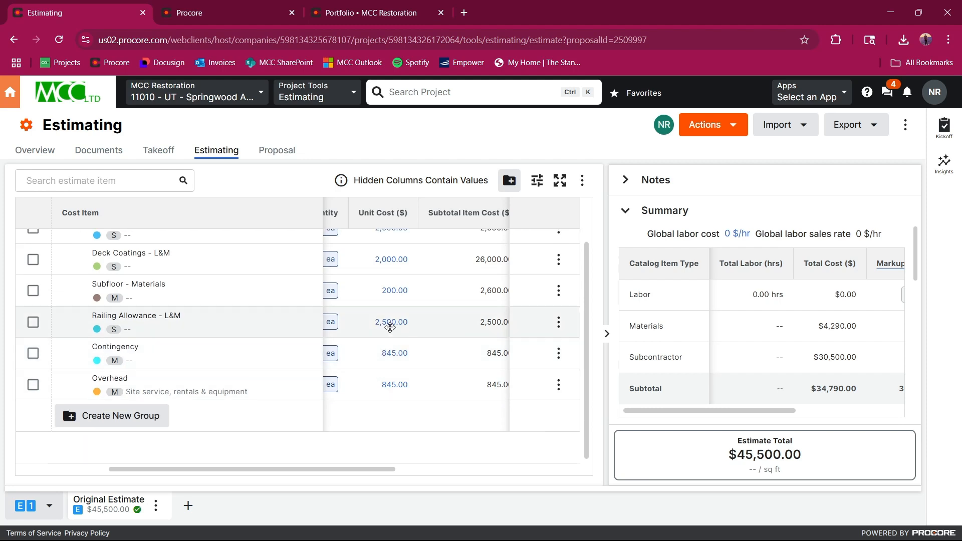
{"action": "scroll", "coordinate": [384, 324], "scroll_direction": "up", "scroll_amount": 1}
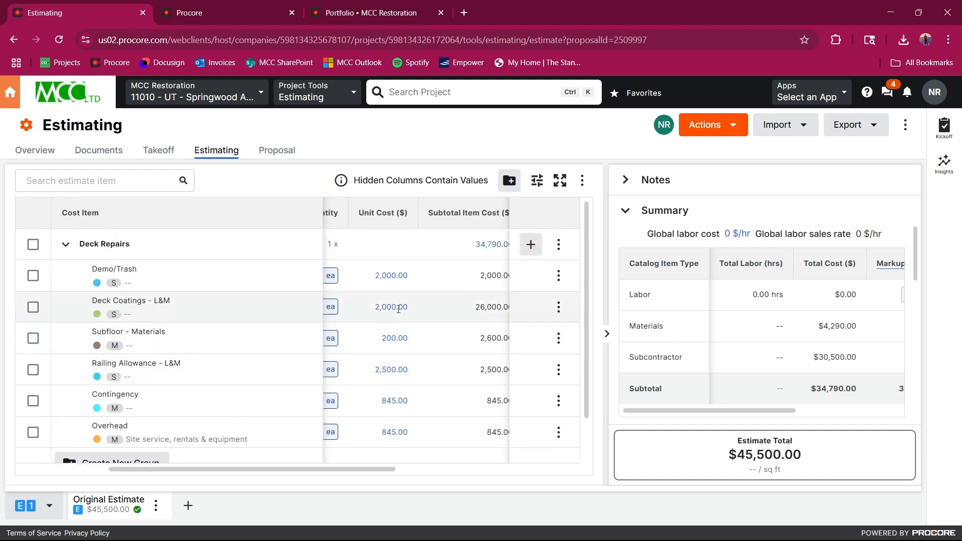
{"action": "left_click", "coordinate": [394, 306]}
{"action": "left_click", "coordinate": [356, 305]}
{"action": "mouse_move", "coordinate": [374, 472]}
{"action": "left_mouse_down"}
{"action": "mouse_move", "coordinate": [510, 454]}
{"action": "mouse_move", "coordinate": [331, 467]}
{"action": "mouse_move", "coordinate": [357, 469]}
{"action": "left_mouse_up"}
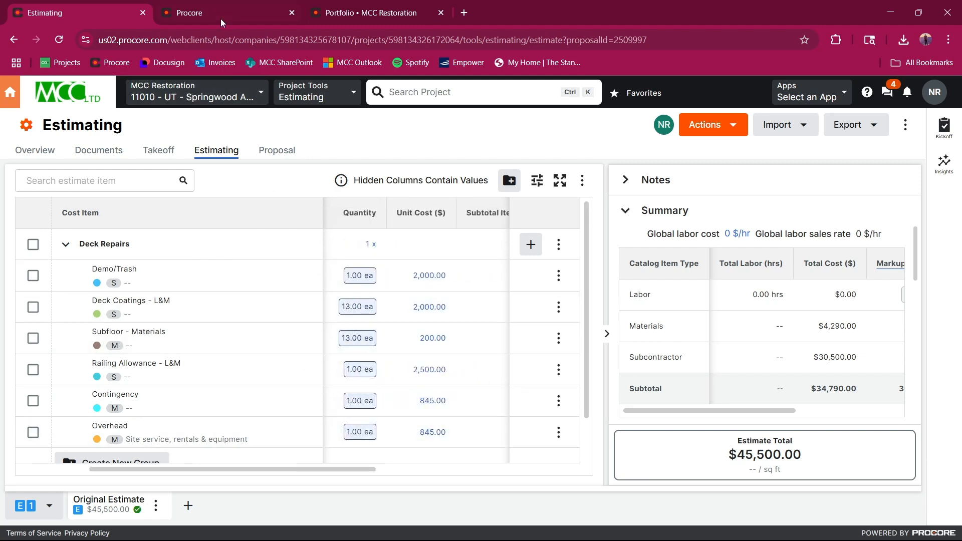
Step: Look up the Deck Coatings budget code in the estimate and assign 4820.O Exterior Reno Labor.Other to Schedule of Values line 1
{"action": "left_click", "coordinate": [210, 11]}
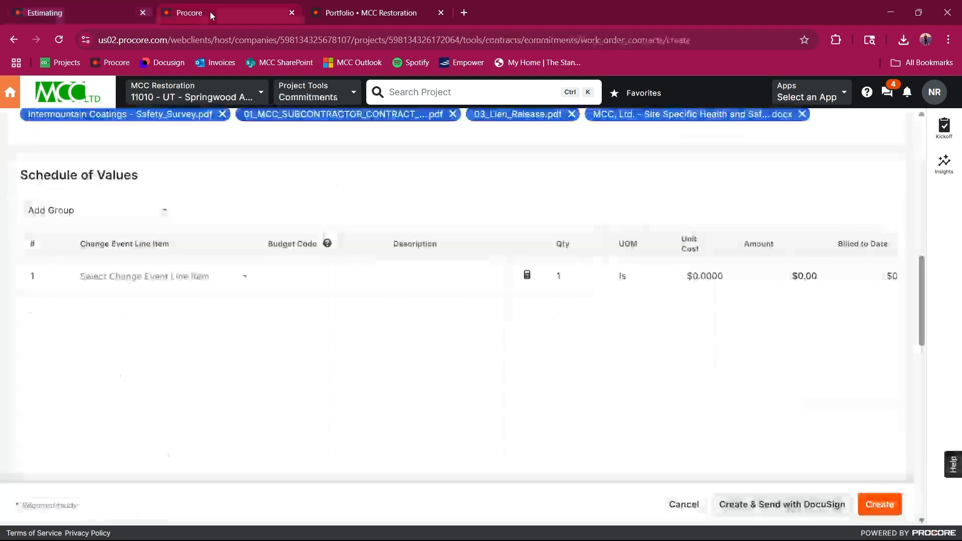
{"action": "left_click", "coordinate": [146, 278]}
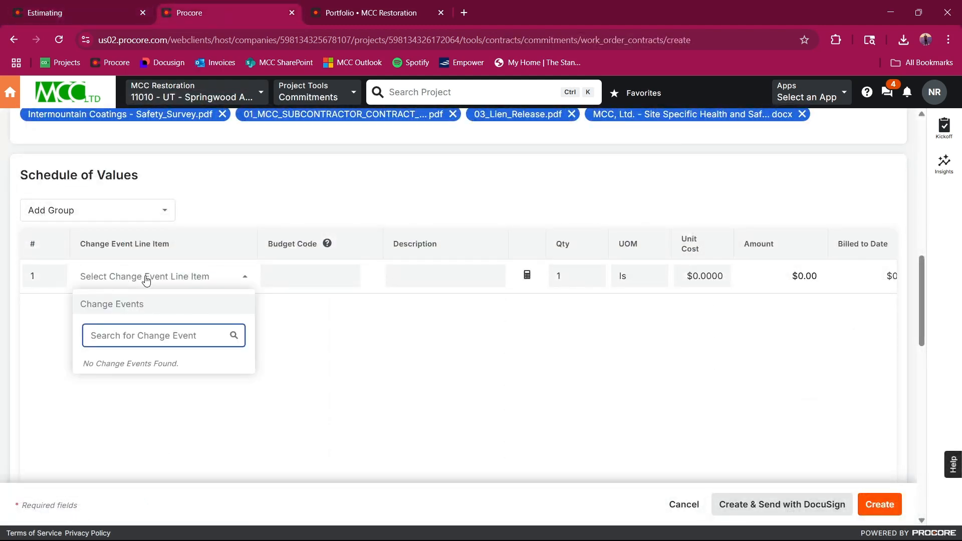
{"action": "left_click", "coordinate": [307, 275]}
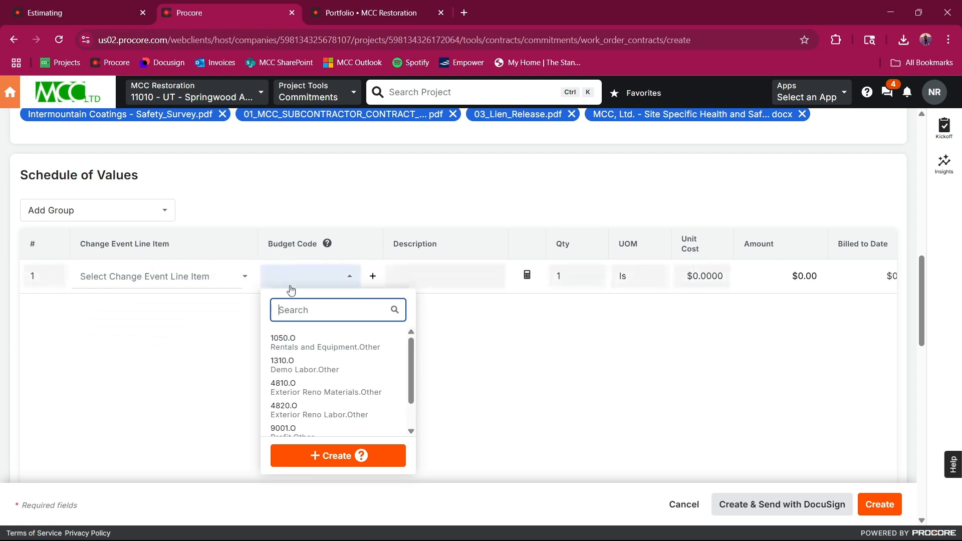
{"action": "left_click", "coordinate": [67, 15]}
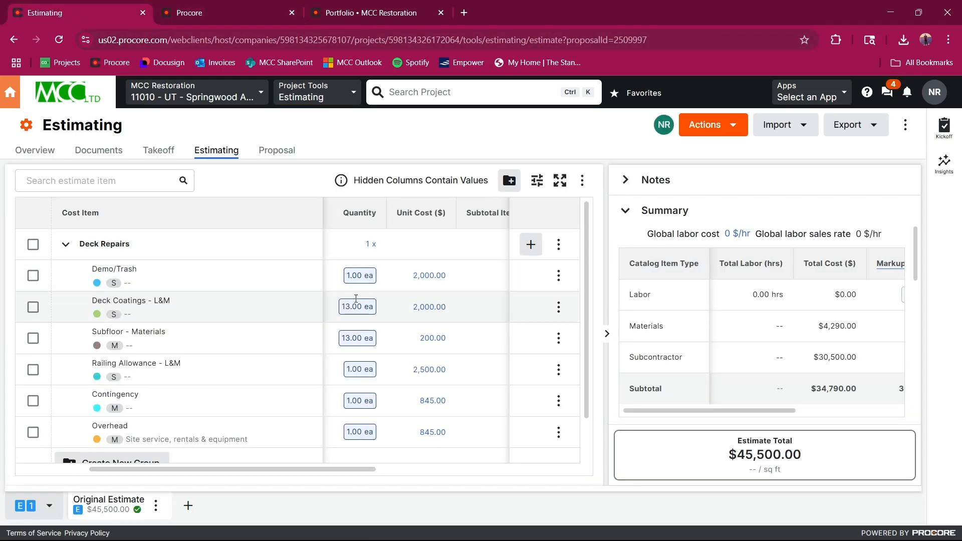
{"action": "left_click_drag", "start_coordinate": [359, 477], "coordinate": [284, 477]}
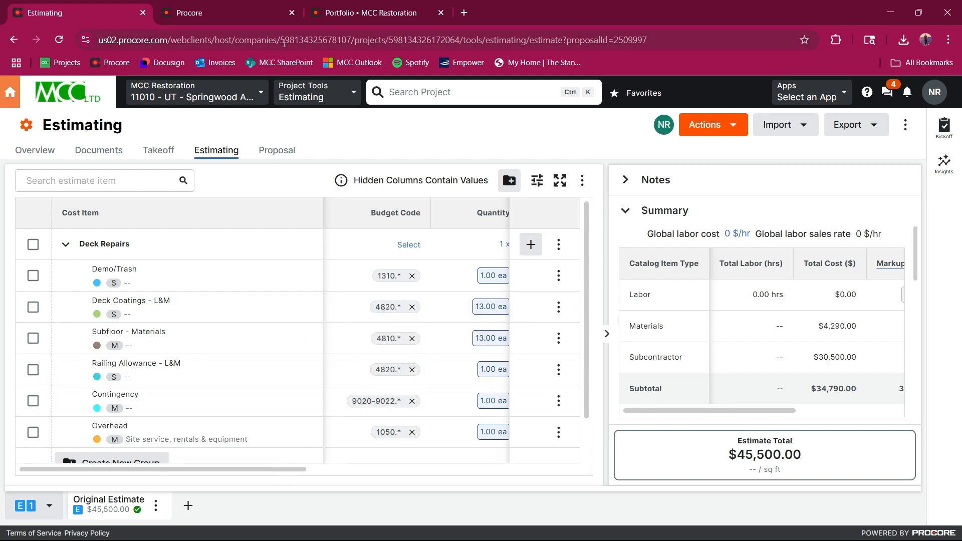
{"action": "left_click", "coordinate": [240, 15]}
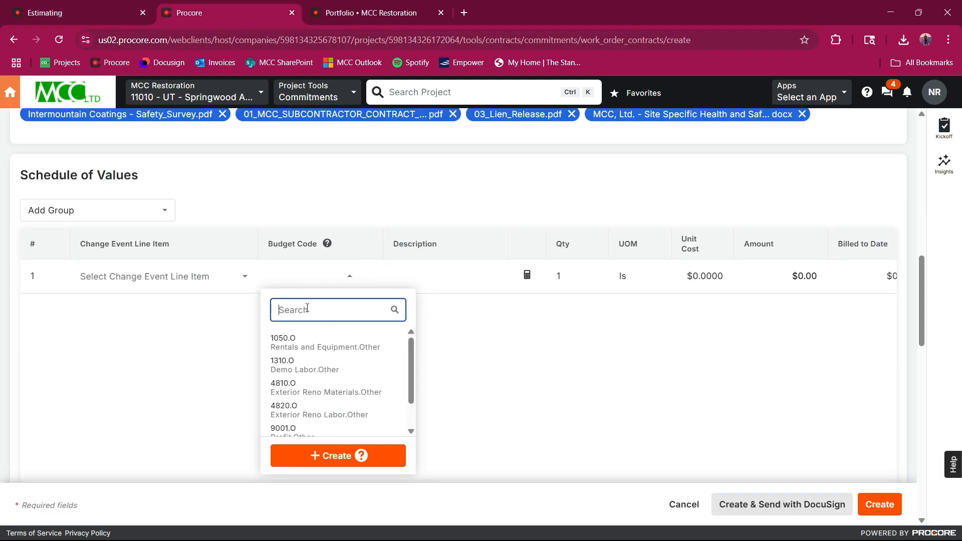
{"action": "type", "text": "4820"}
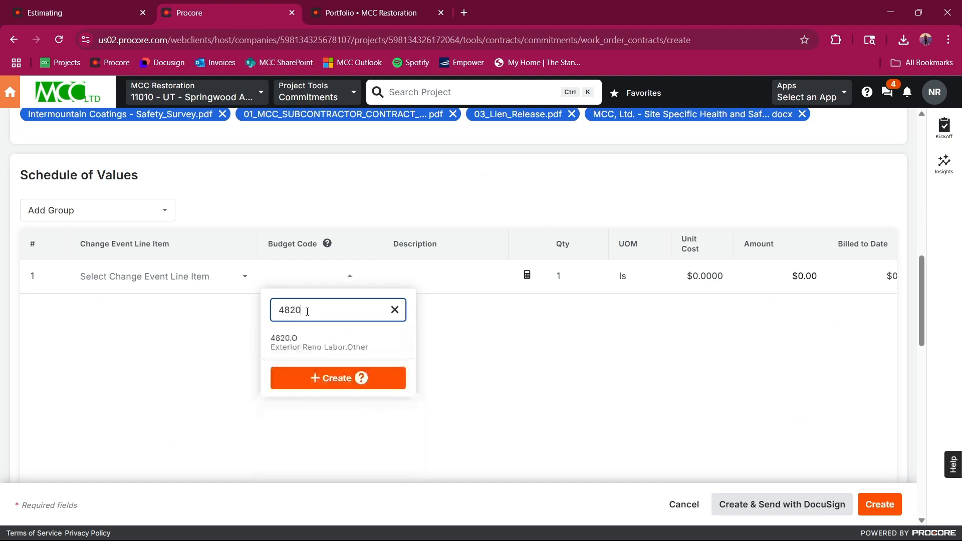
{"action": "left_click", "coordinate": [307, 345]}
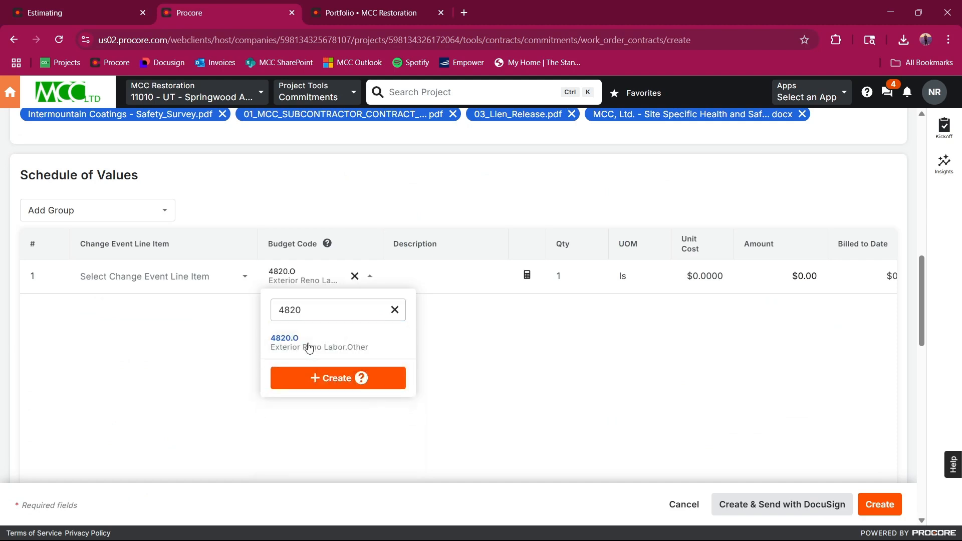
Step: Describe line 1 as "Deck Coating L&M" and add "L&M" to the Work Description heading in the subcontract's scope text
{"action": "left_click", "coordinate": [443, 271]}
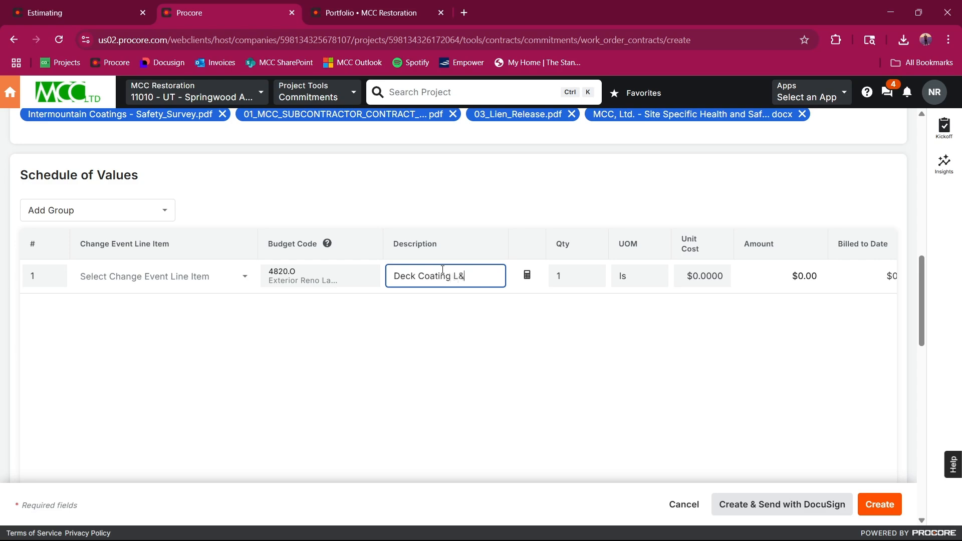
{"action": "scroll", "coordinate": [443, 270], "scroll_direction": "up", "scroll_amount": 8}
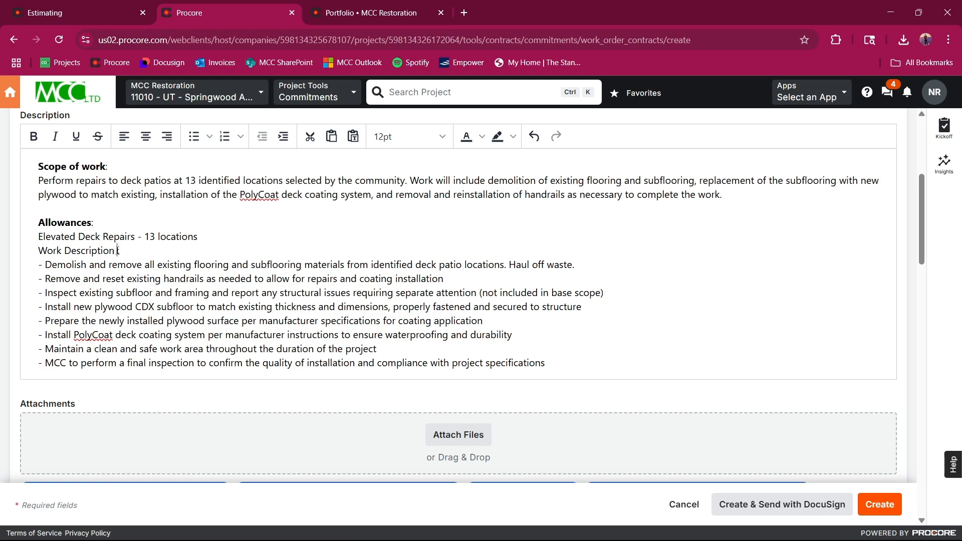
{"action": "type", "text": "&M"}
{"action": "scroll", "coordinate": [201, 291], "scroll_direction": "down", "scroll_amount": 5}
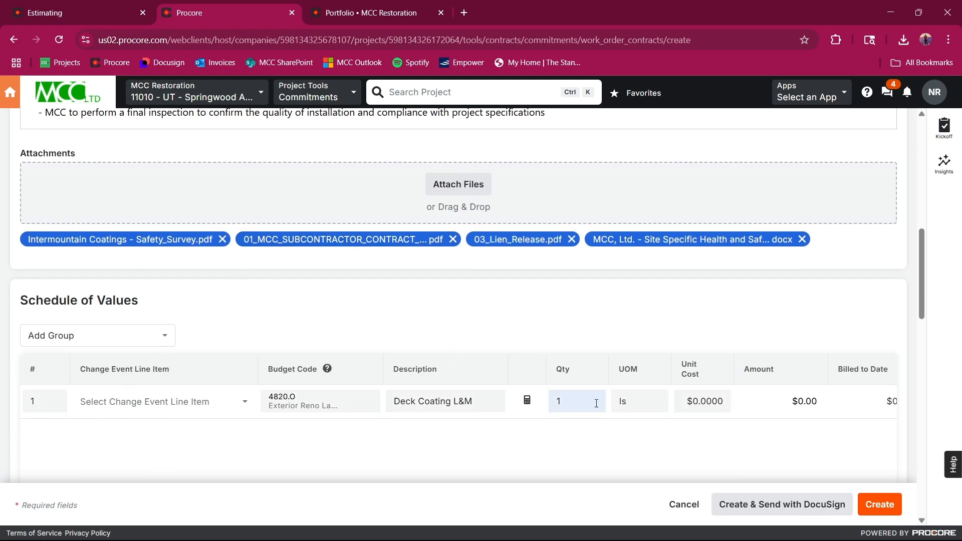
Step: Set the Deck Coating line to a quantity of 13, unit of measure ea and unit cost of $2,000
{"action": "left_click", "coordinate": [579, 407]}
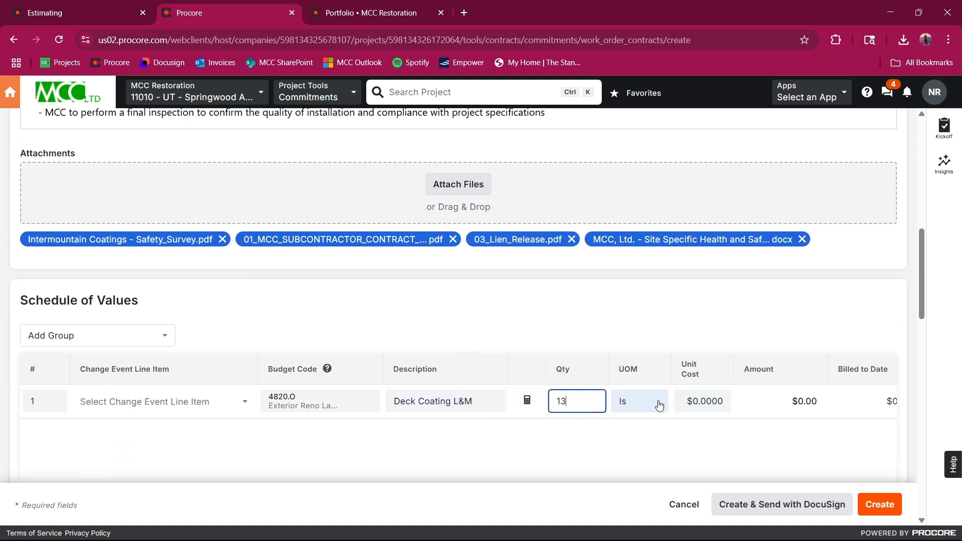
{"action": "left_click", "coordinate": [637, 401]}
{"action": "scroll", "coordinate": [639, 338], "scroll_direction": "up", "scroll_amount": 1}
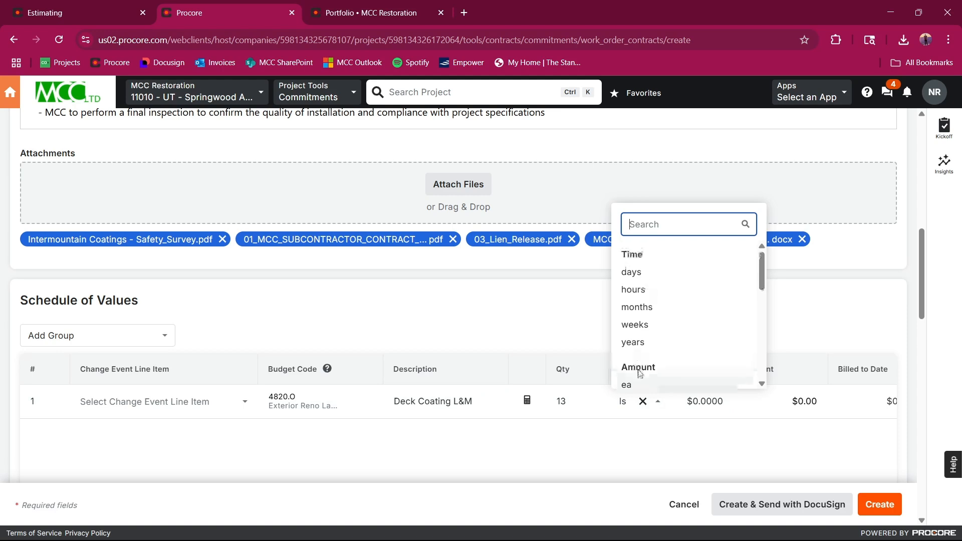
{"action": "left_click", "coordinate": [632, 384]}
{"action": "left_click", "coordinate": [695, 400]}
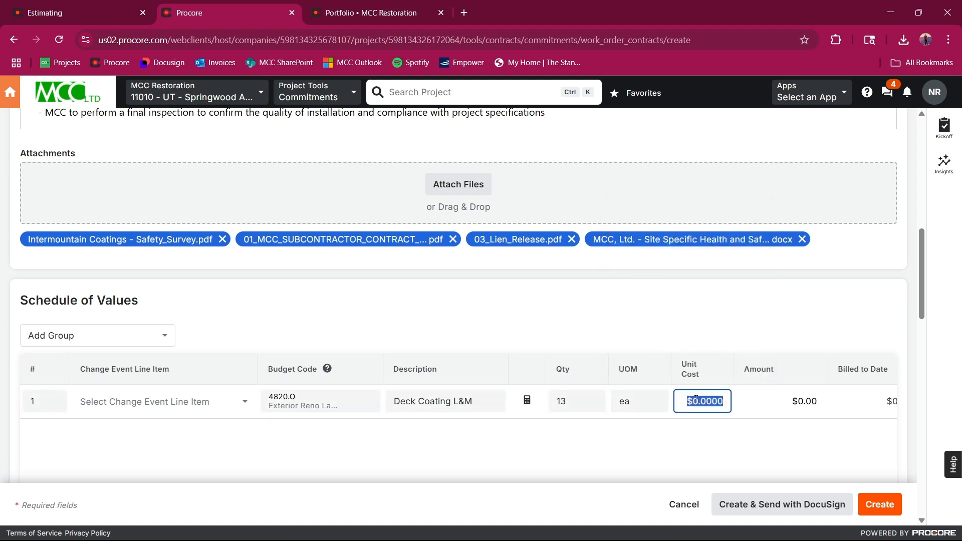
{"action": "type", "text": "2,00"}
{"action": "type", "text": "0"}
{"action": "left_click", "coordinate": [722, 437]}
Step: Review the Schedule of Values amount, billed-to-date and remaining columns, its total, and the Inclusions & Exclusions section
{"action": "scroll", "coordinate": [724, 441], "scroll_direction": "down", "scroll_amount": 4}
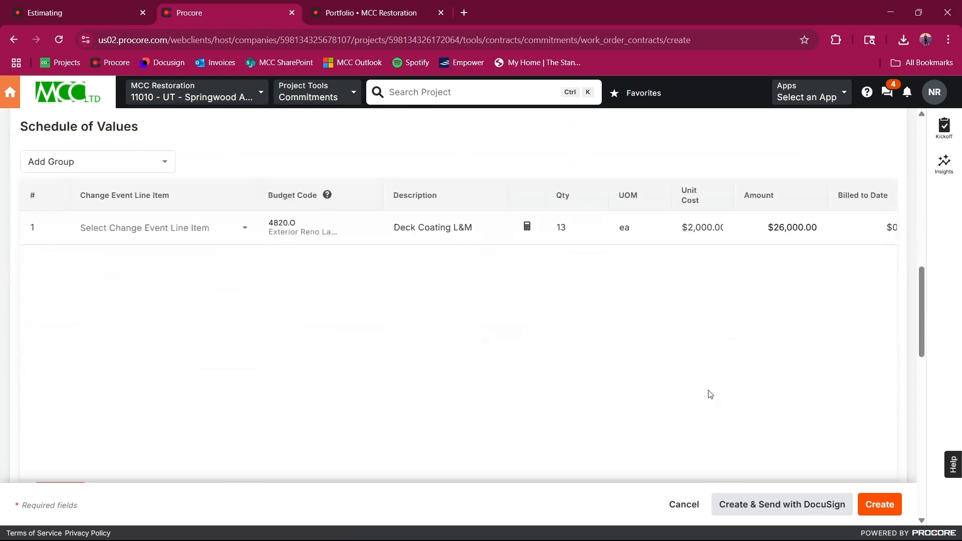
{"action": "scroll", "coordinate": [270, 435], "scroll_direction": "down", "scroll_amount": 3}
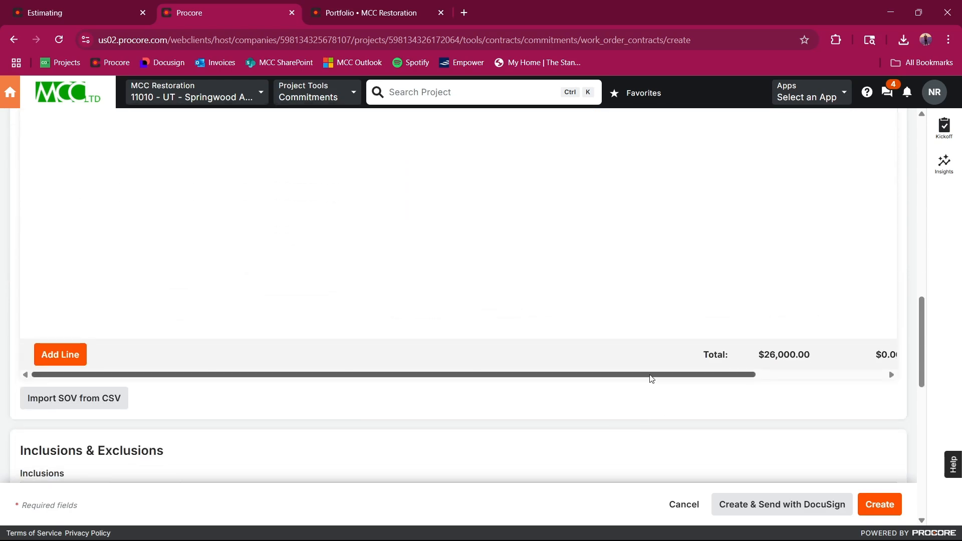
{"action": "left_click_drag", "start_coordinate": [651, 381], "coordinate": [801, 383]}
{"action": "scroll", "coordinate": [647, 289], "scroll_direction": "up", "scroll_amount": 5}
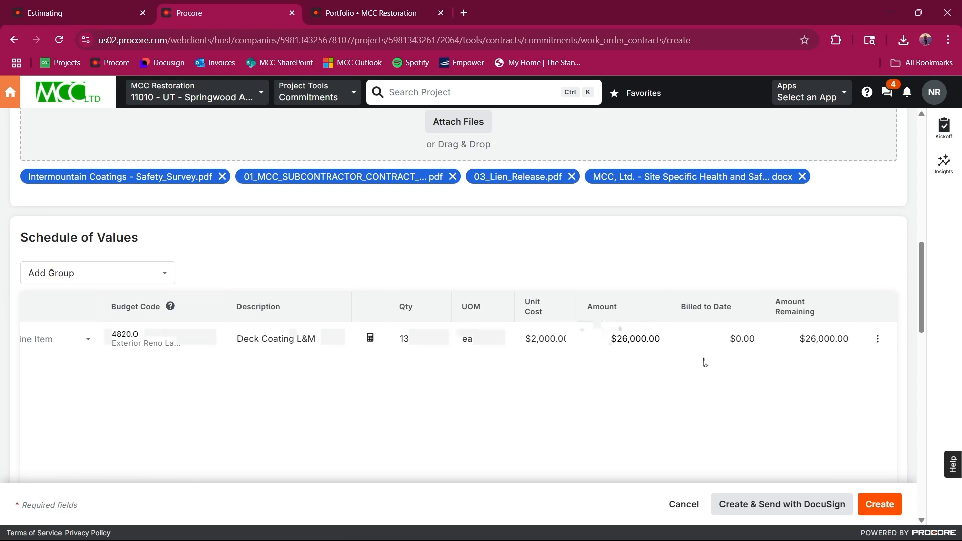
{"action": "scroll", "coordinate": [733, 357], "scroll_direction": "down", "scroll_amount": 5}
{"action": "left_click_drag", "start_coordinate": [703, 380], "coordinate": [373, 342]}
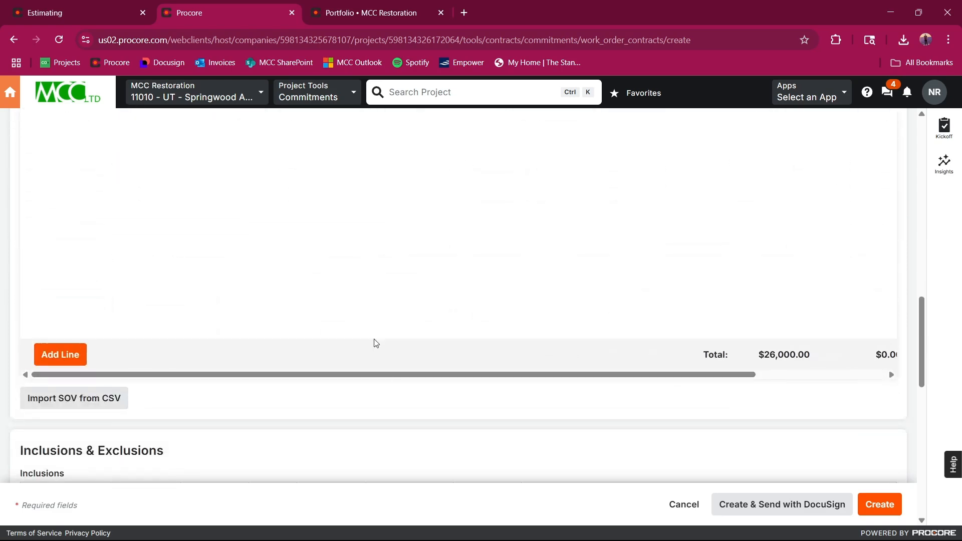
{"action": "scroll", "coordinate": [374, 321], "scroll_direction": "up", "scroll_amount": 4}
{"action": "scroll", "coordinate": [378, 301], "scroll_direction": "down", "scroll_amount": 8}
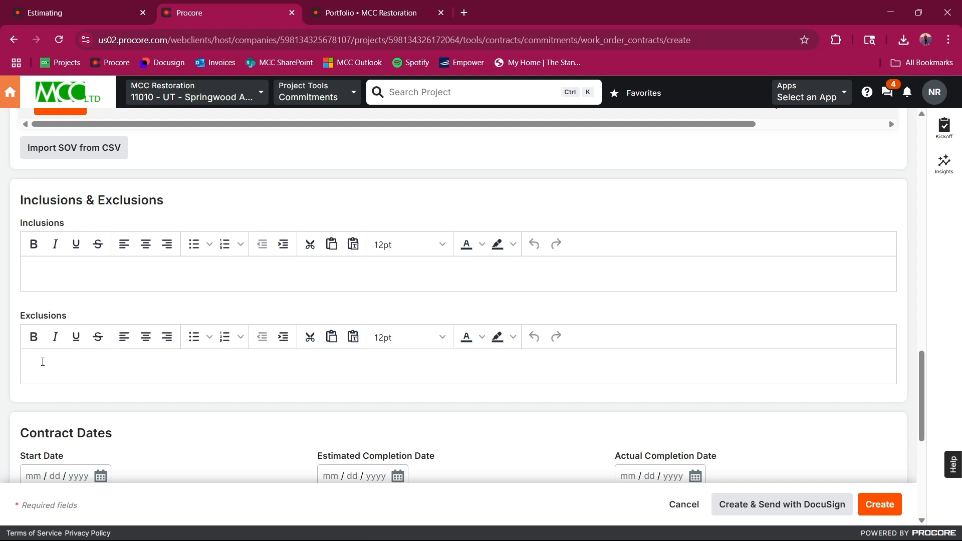
Step: Set the contract's start date to 08/04/2025 and its estimated completion date to 08/29/2025
{"action": "scroll", "coordinate": [98, 316], "scroll_direction": "down", "scroll_amount": 4}
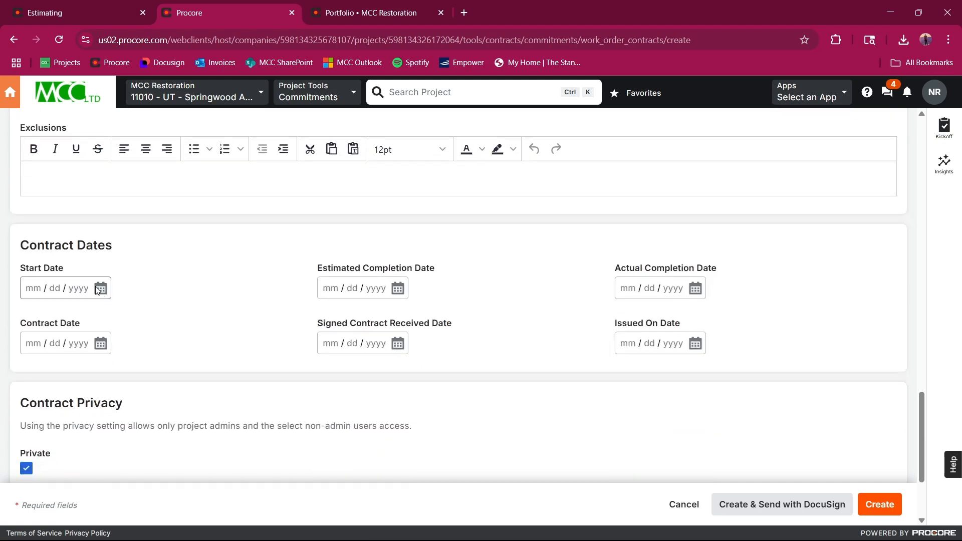
{"action": "left_click", "coordinate": [101, 289]}
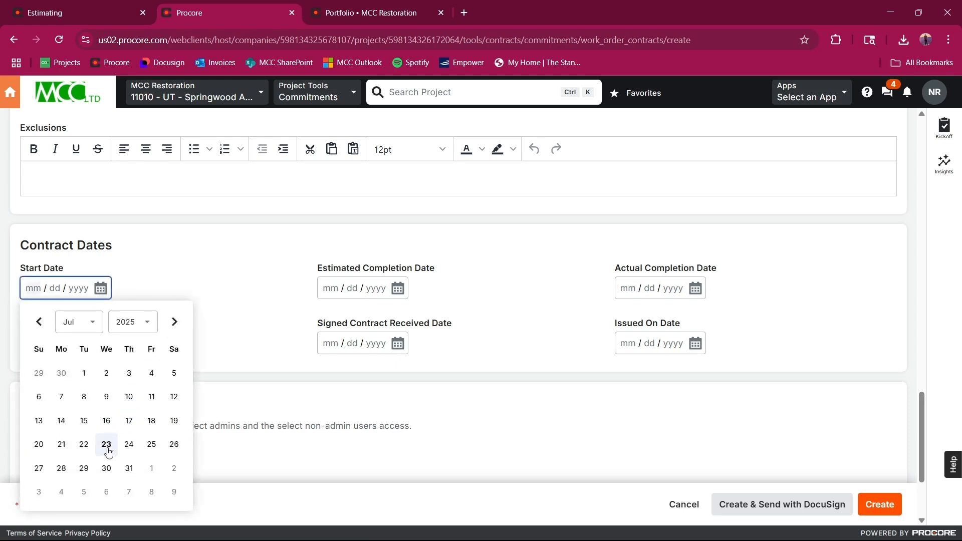
{"action": "left_click", "coordinate": [59, 493]}
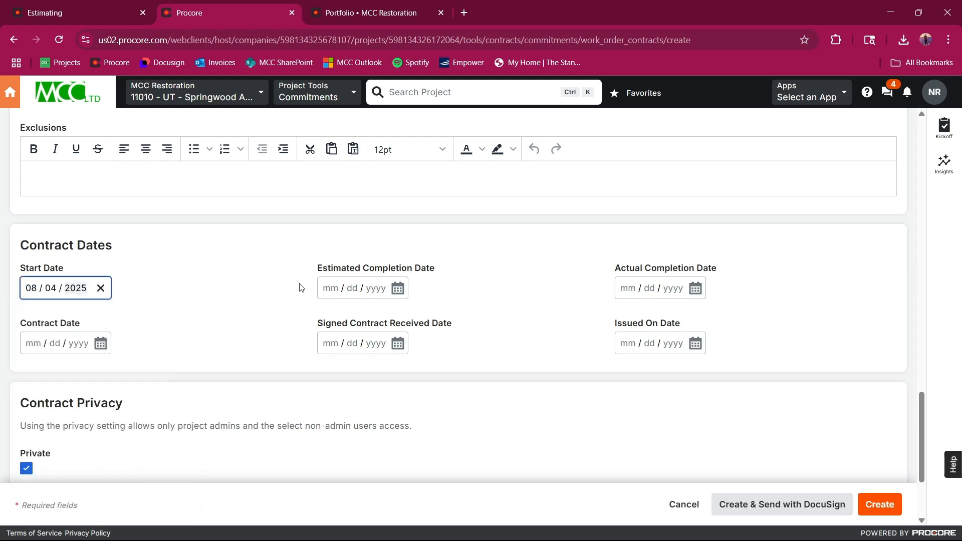
{"action": "left_click", "coordinate": [398, 289]}
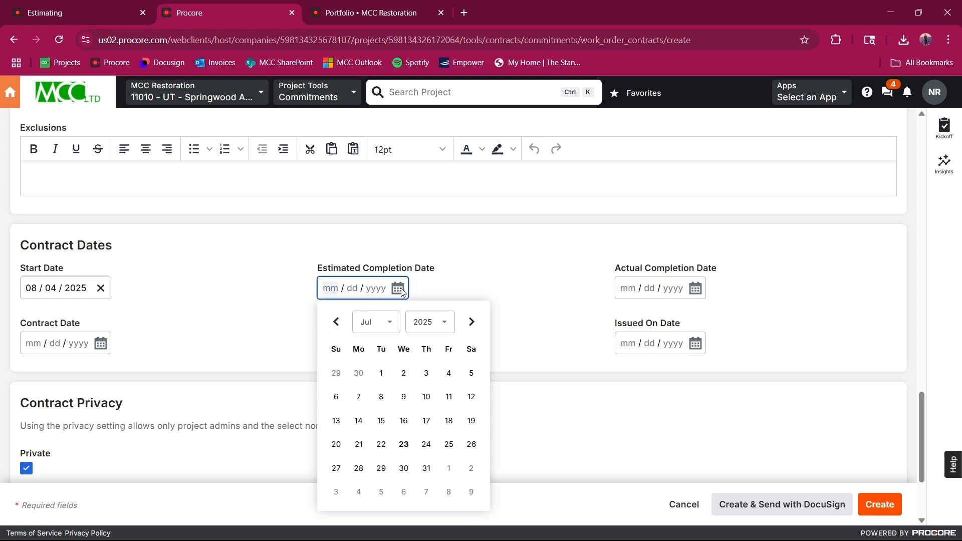
{"action": "left_click", "coordinate": [471, 323]}
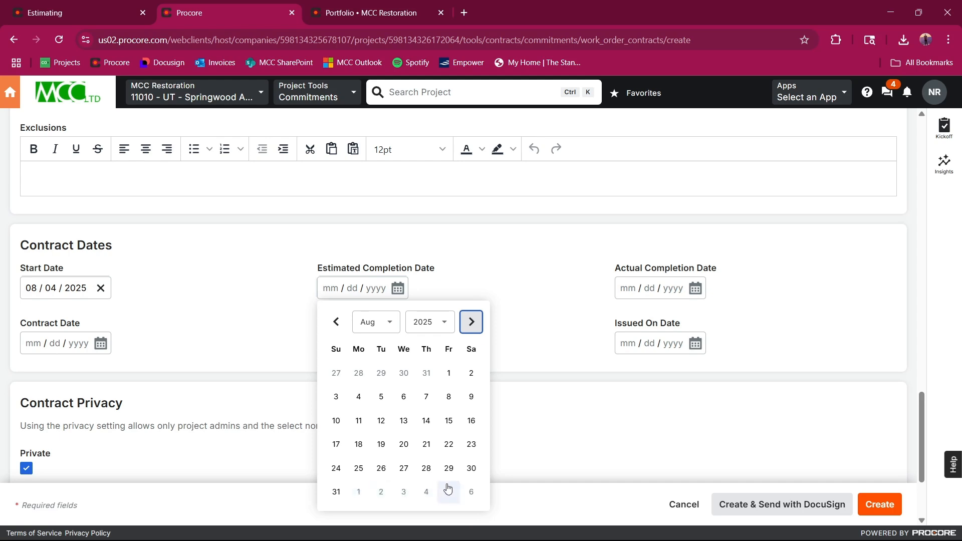
{"action": "left_click", "coordinate": [448, 467]}
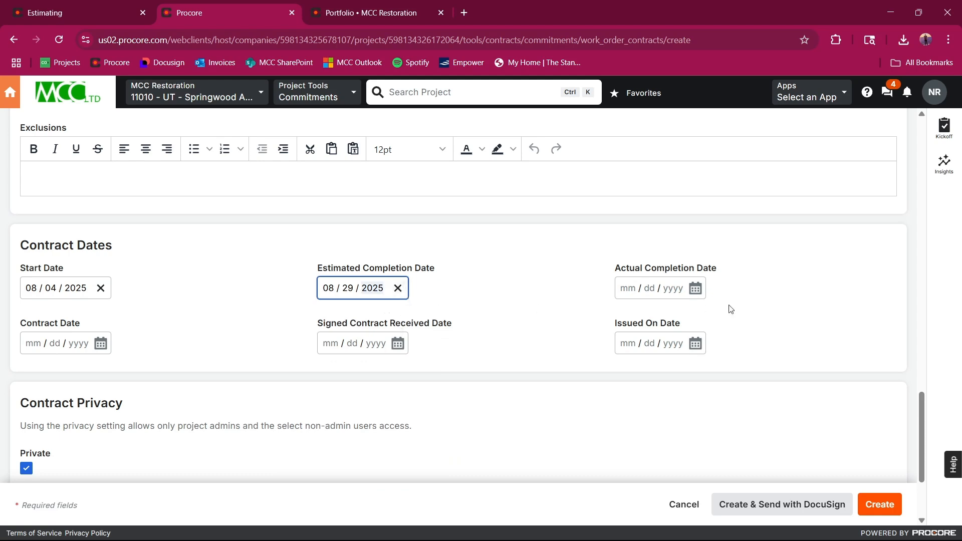
Step: Set both the Contract Date and the Issued On Date to 07/23/2025
{"action": "left_click", "coordinate": [100, 344]}
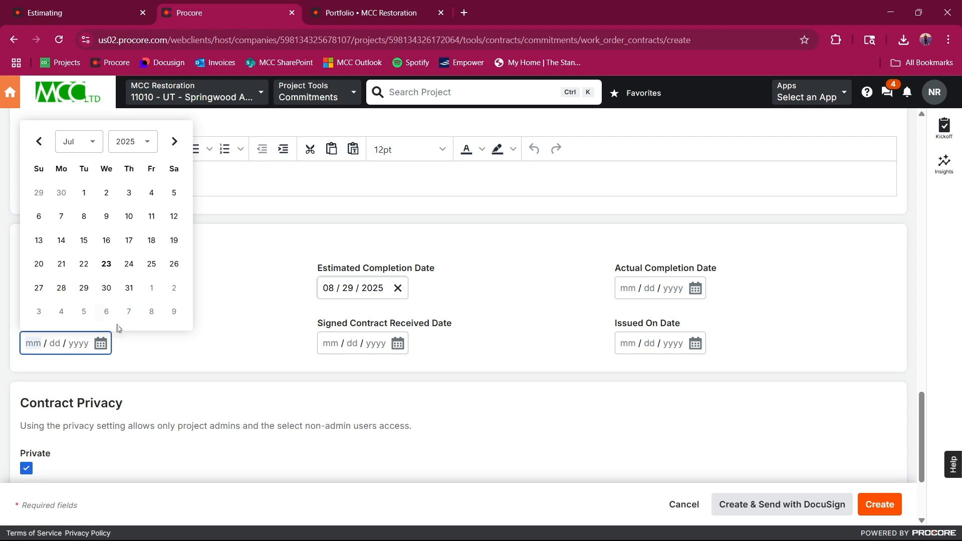
{"action": "left_click", "coordinate": [106, 266]}
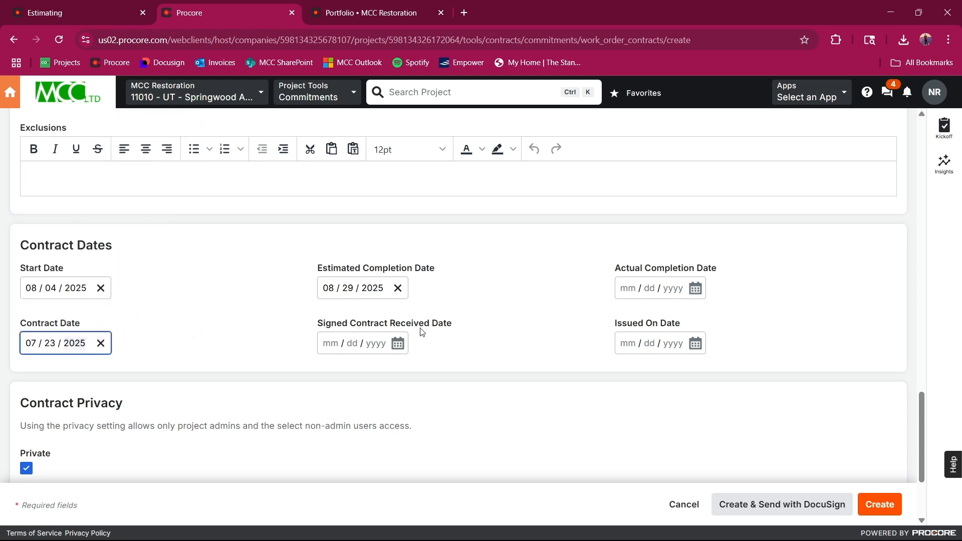
{"action": "left_click", "coordinate": [697, 349]}
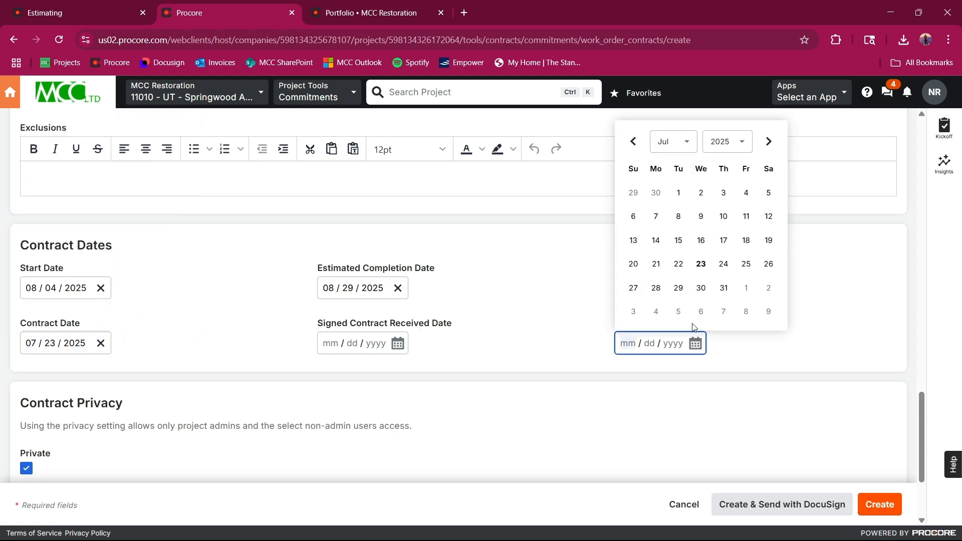
{"action": "left_click", "coordinate": [700, 263]}
Step: Grant the Intermountain Coatings LLC contact non-admin access to the private contract and add the same person as invoice contact
{"action": "scroll", "coordinate": [348, 400], "scroll_direction": "down", "scroll_amount": 1}
{"action": "scroll", "coordinate": [348, 399], "scroll_direction": "down", "scroll_amount": 2}
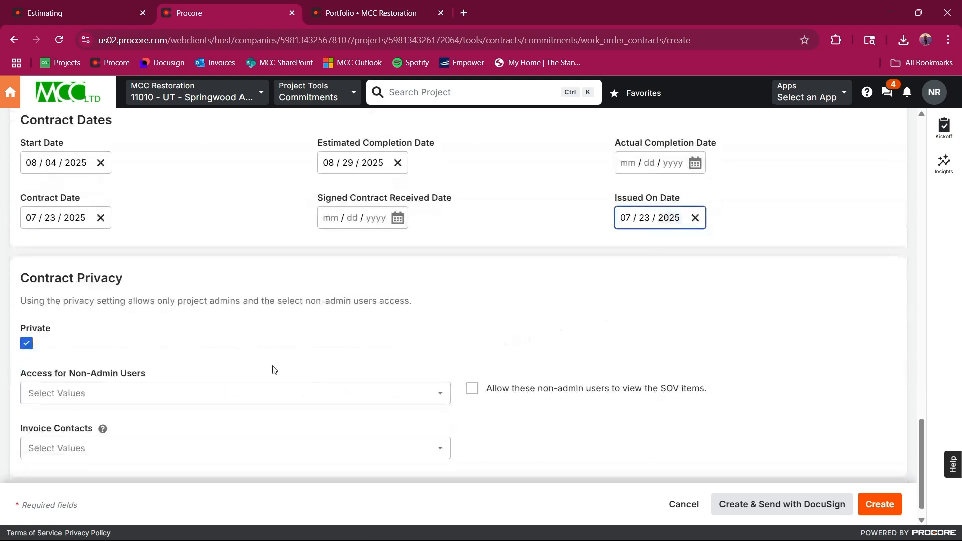
{"action": "left_click", "coordinate": [134, 375]}
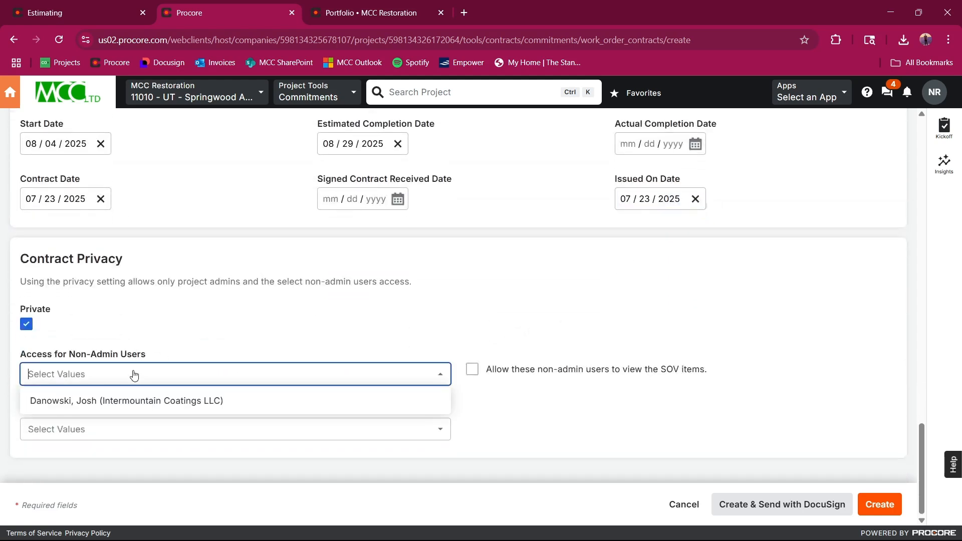
{"action": "left_click", "coordinate": [129, 402]}
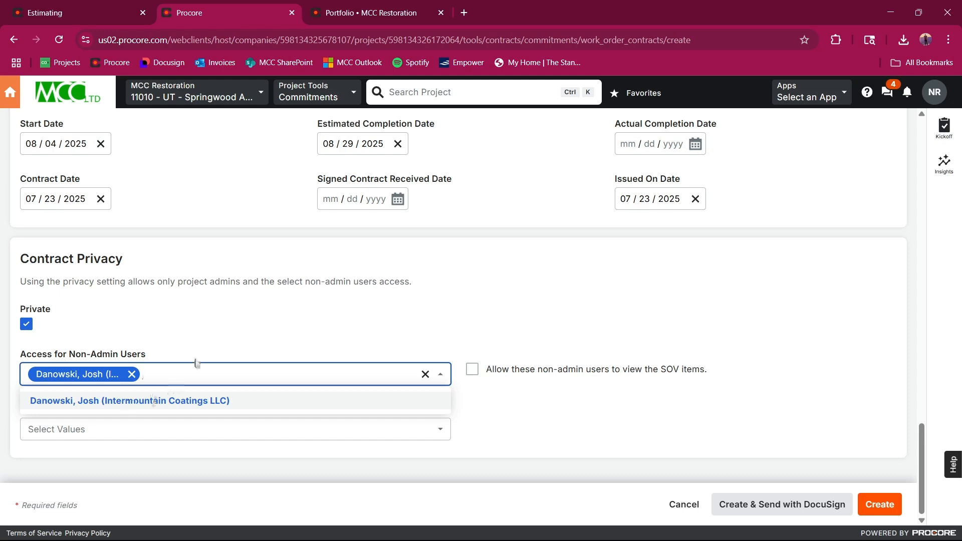
{"action": "left_click", "coordinate": [238, 319]}
{"action": "left_click", "coordinate": [179, 430]}
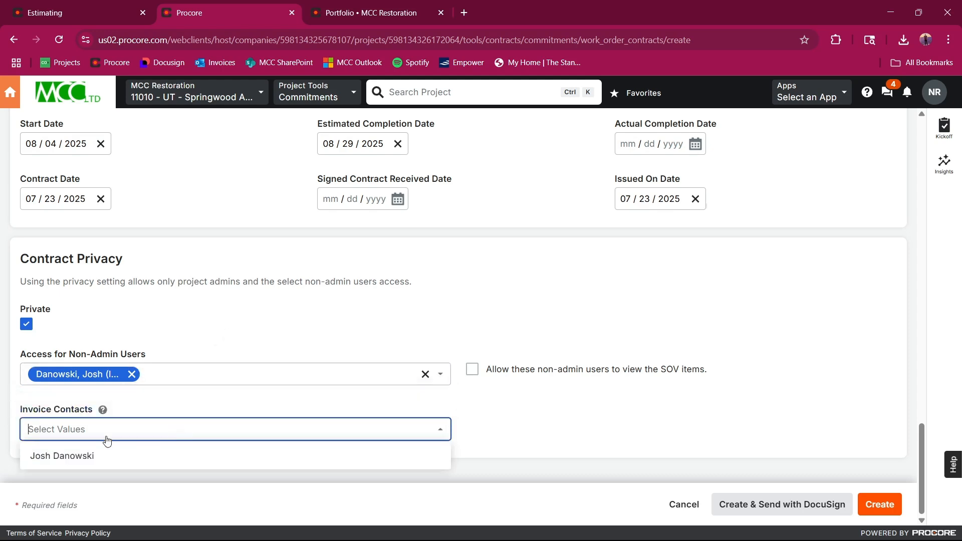
{"action": "left_click", "coordinate": [94, 456]}
{"action": "left_click", "coordinate": [206, 391]}
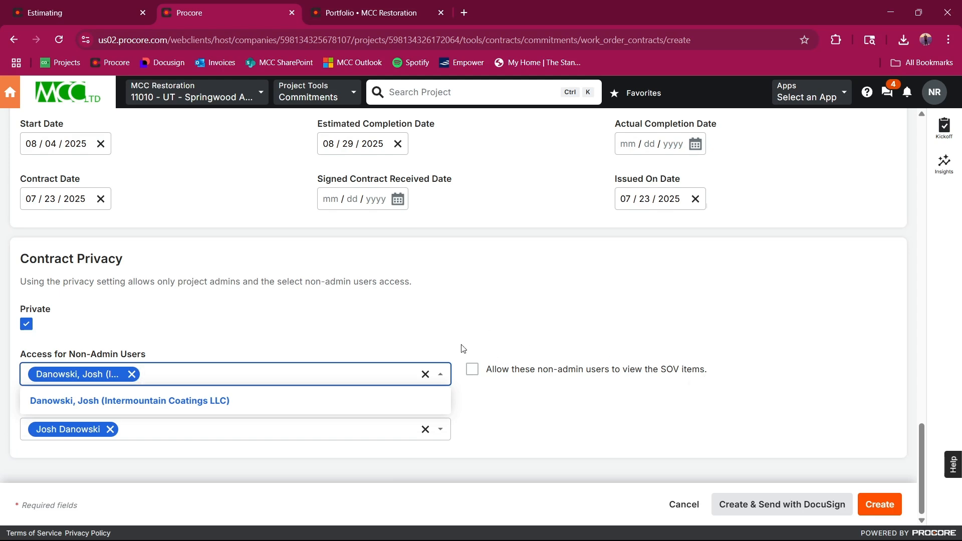
{"action": "left_click", "coordinate": [473, 319]}
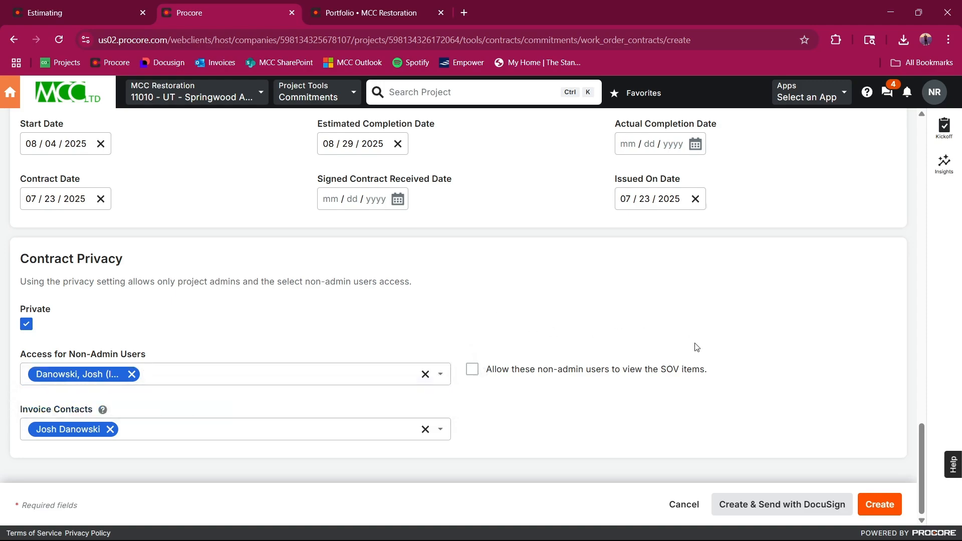
Step: Review the completed subcontract form, then create the subcontract and send it with DocuSign
{"action": "scroll", "coordinate": [697, 345], "scroll_direction": "up", "scroll_amount": 10}
{"action": "scroll", "coordinate": [699, 342], "scroll_direction": "up", "scroll_amount": 10}
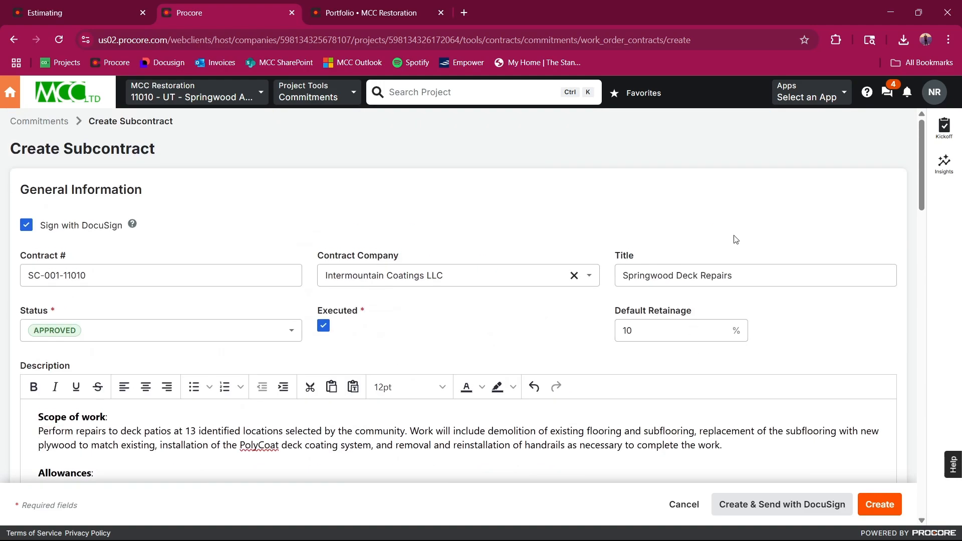
{"action": "scroll", "coordinate": [152, 225], "scroll_direction": "down", "scroll_amount": 3}
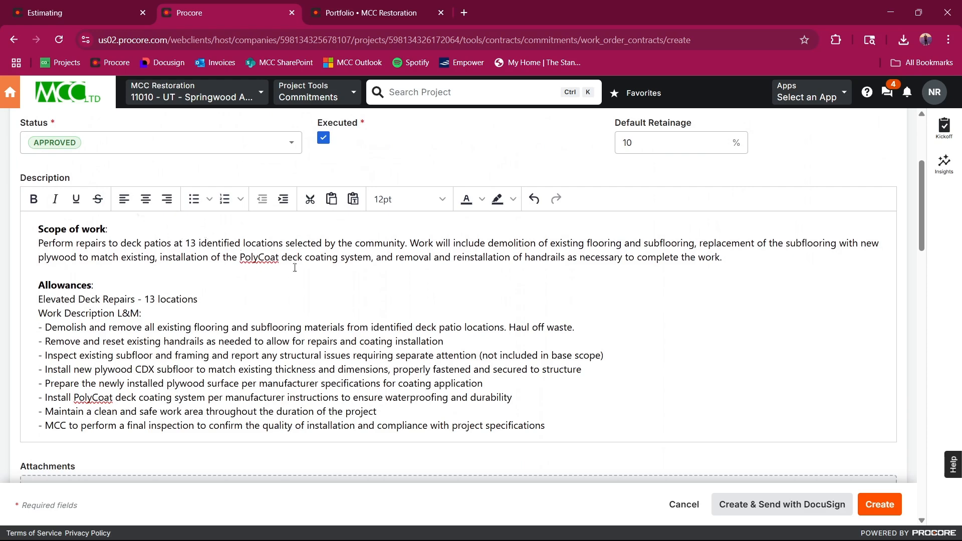
{"action": "scroll", "coordinate": [603, 384], "scroll_direction": "down", "scroll_amount": 10}
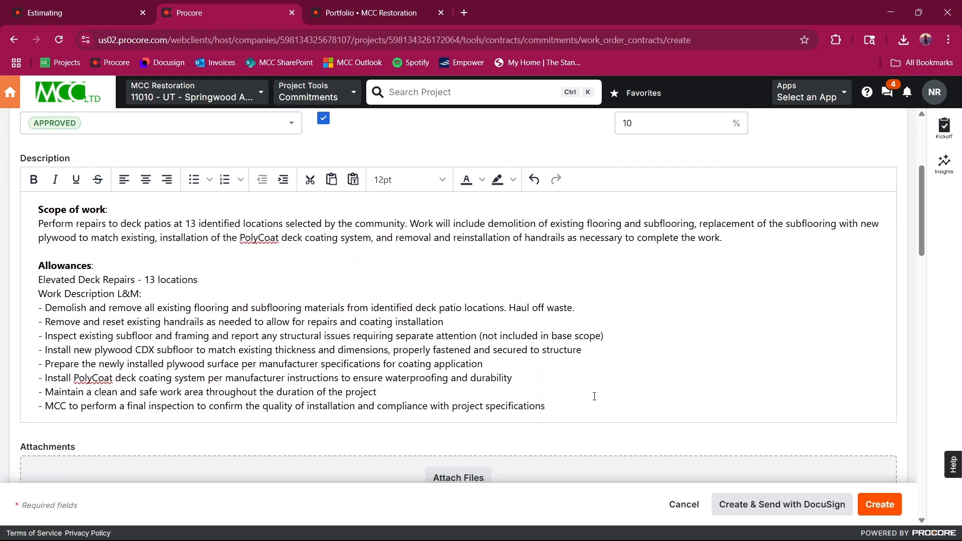
{"action": "scroll", "coordinate": [593, 387], "scroll_direction": "down", "scroll_amount": 15}
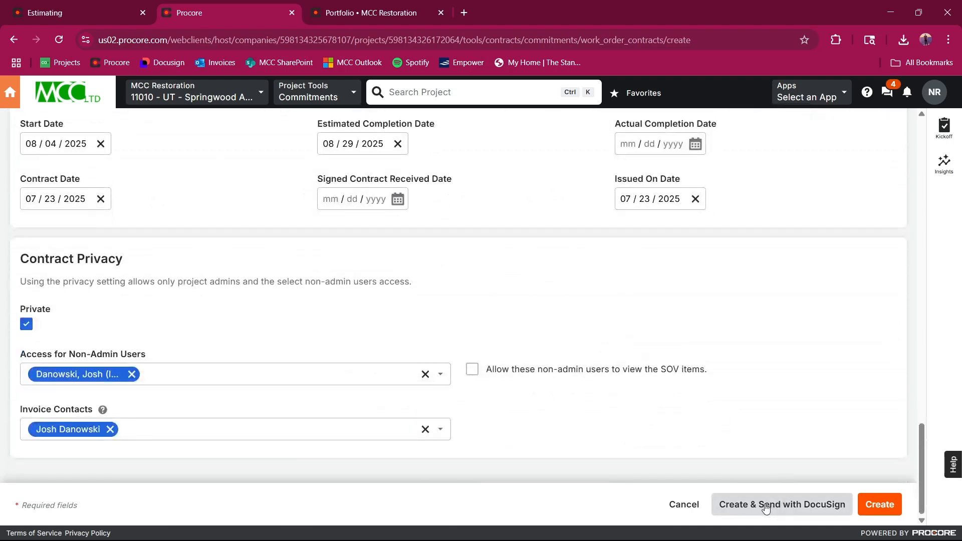
{"action": "left_click", "coordinate": [766, 508]}
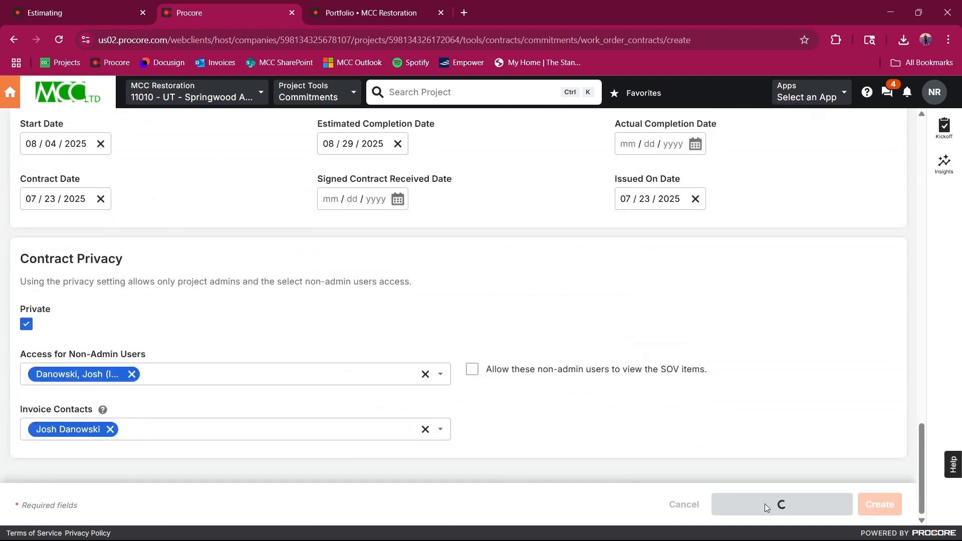